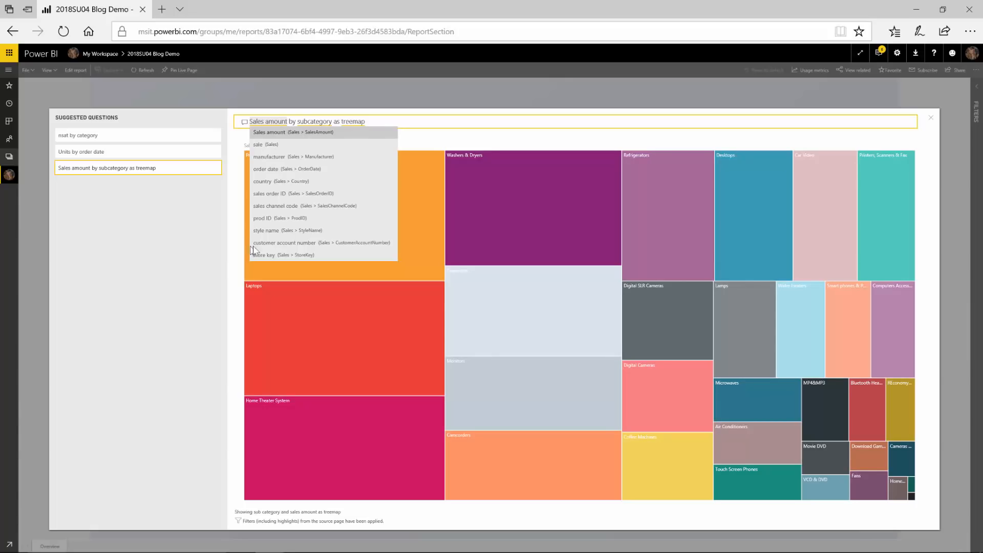
- Change the Q&A question's grouping from subcategory to manufacturer to show sales amount by manufacturer as a treemap
click(315, 123)
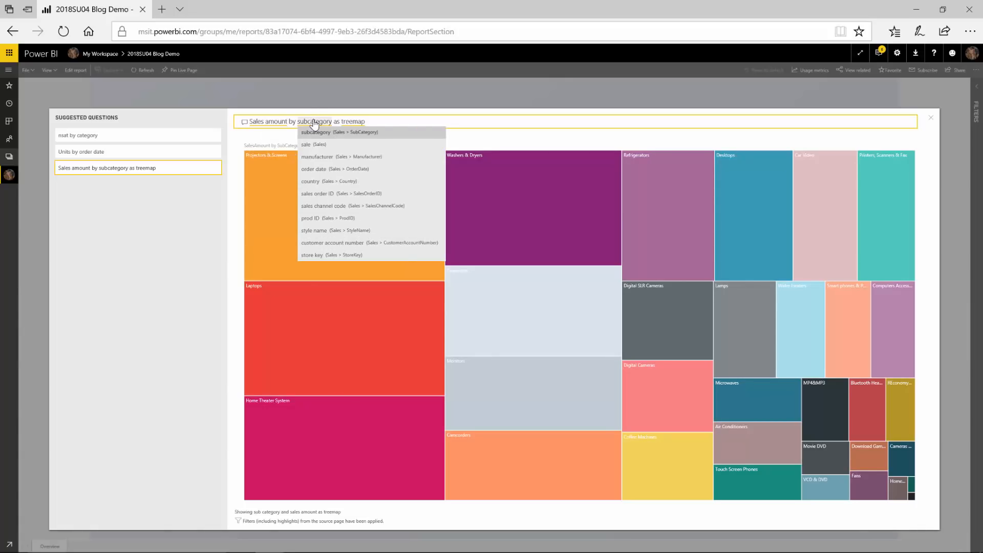
click(315, 157)
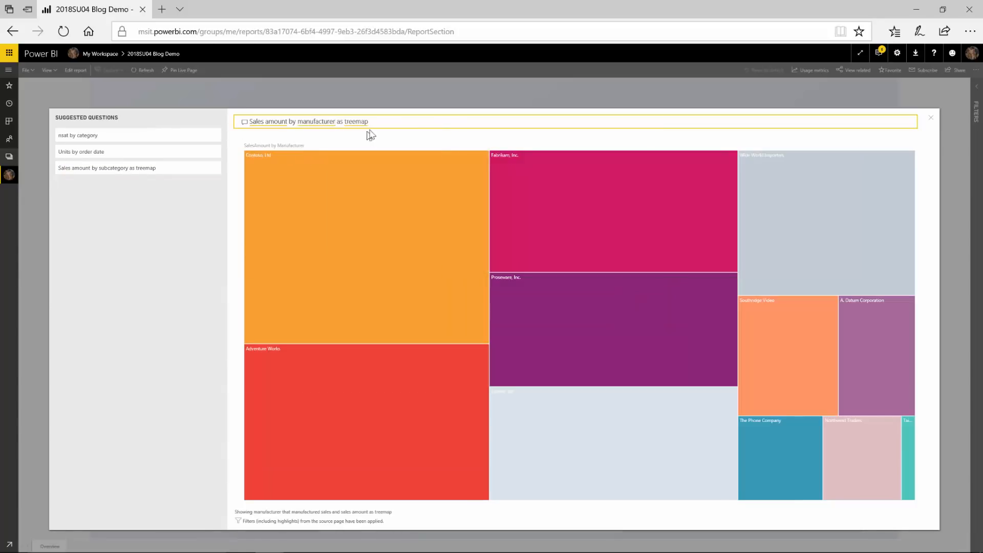
right_click(273, 128)
- Replace the current Q&A question with "sales by subcategory" and view the resulting chart
click(401, 121)
key(BackSpace)
key(BackSpace)
key(BackSpace)
key(BackSpace)
key(BackSpace)
key(BackSpace)
key(BackSpace)
key(BackSpace)
key(BackSpace)
key(BackSpace)
key(BackSpace)
key(BackSpace)
key(BackSpace)
key(BackSpace)
key(BackSpace)
key(BackSpace)
key(BackSpace)
key(BackSpace)
key(BackSpace)
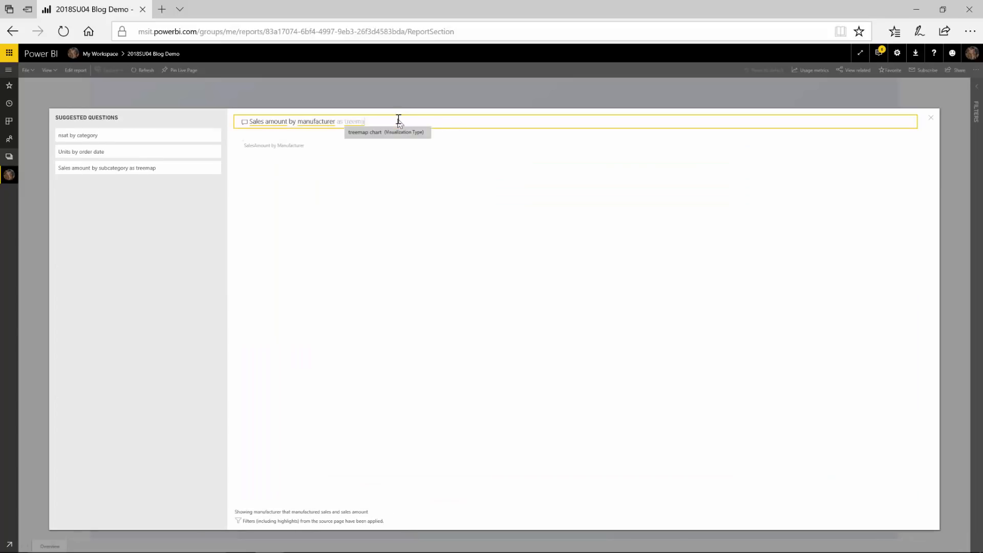
key(BackSpace)
key(BackSpace)
key(BackSpace)
key(BackSpace)
key(BackSpace)
key(BackSpace)
key(BackSpace)
key(BackSpace)
key(BackSpace)
key(BackSpace)
key(BackSpace)
key(BackSpace)
key(BackSpace)
key(BackSpace)
key(BackSpace)
key(BackSpace)
key(BackSpace)
key(BackSpace)
key(BackSpace)
key(BackSpace)
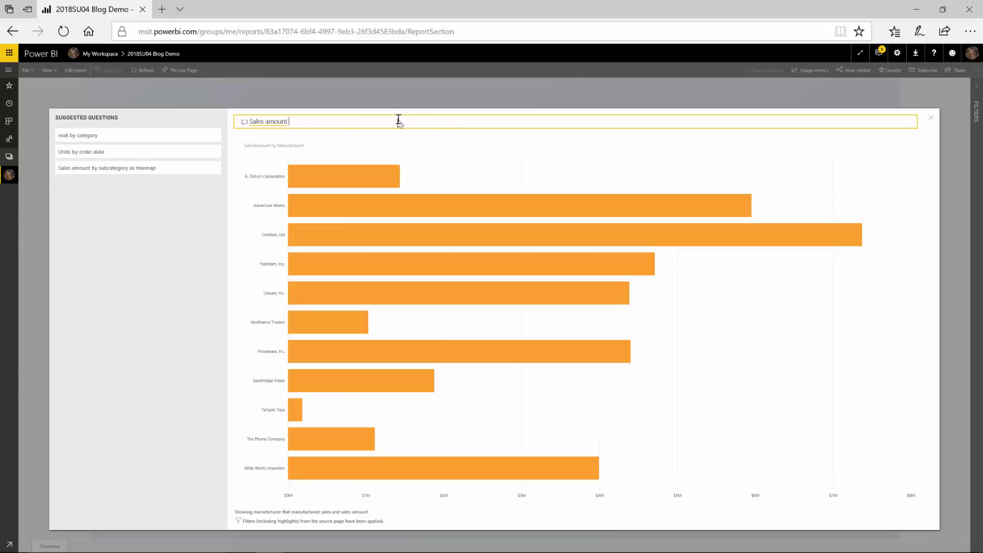
text(sales by )
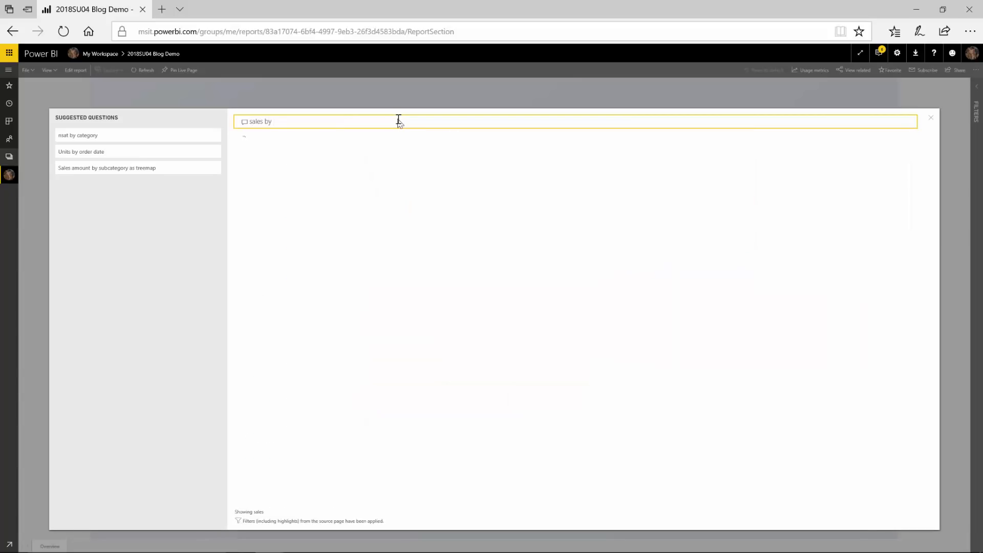
text(subcategory)
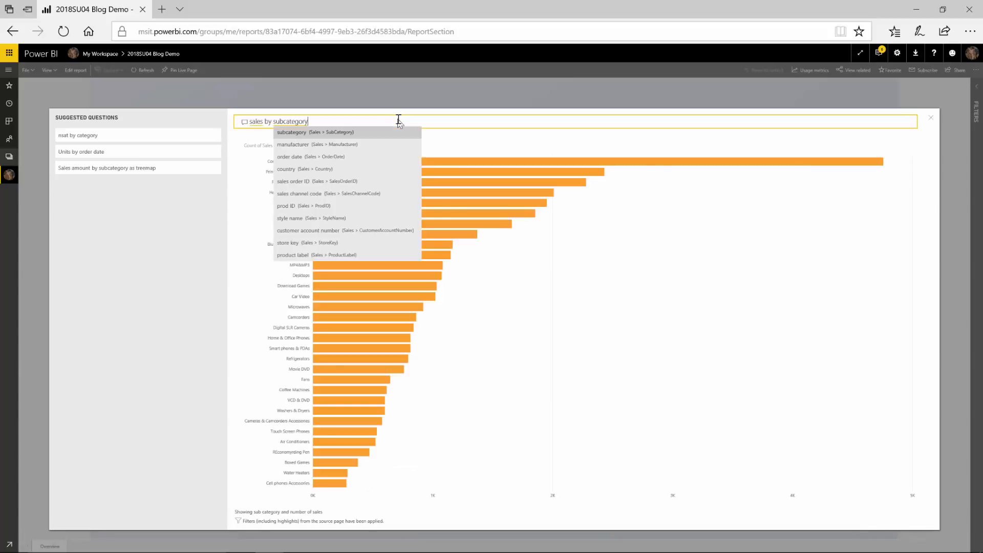
click(623, 323)
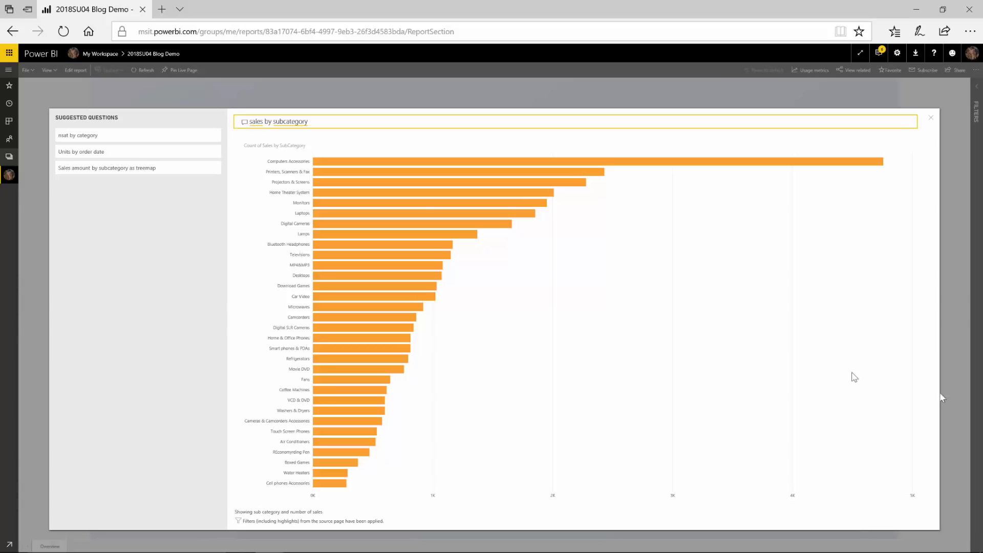
- Reopen the Q&A explorer from the report's Q&A button to view the "nsat by category" question, and close it
click(931, 119)
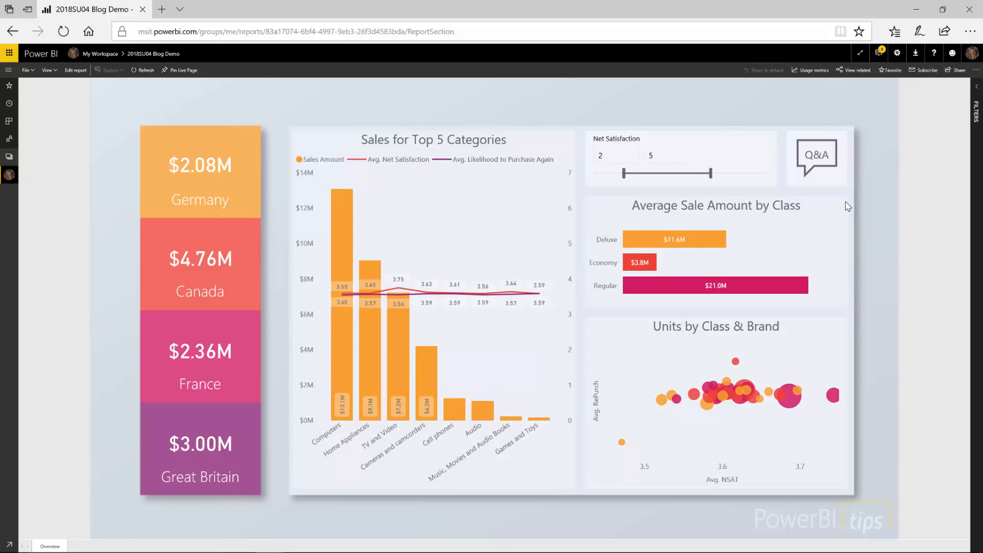
click(814, 153)
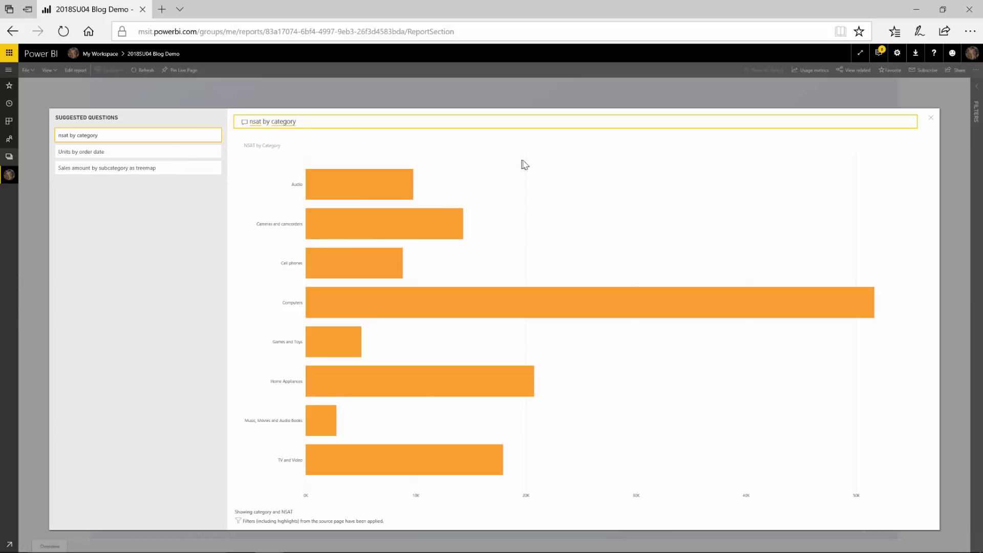
click(931, 118)
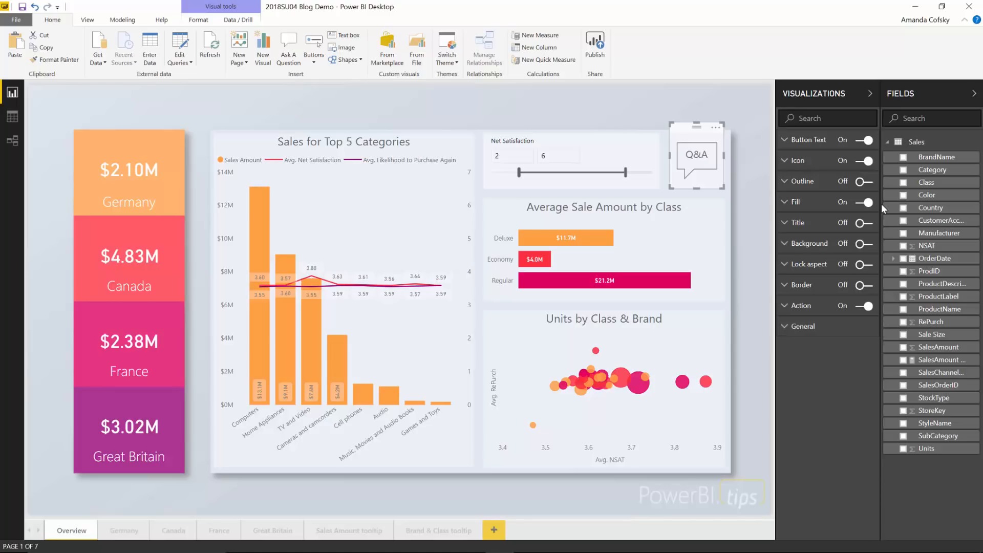
- In Power BI Desktop, set the action type of the selected Q&A button to Q&A
click(797, 307)
click(845, 326)
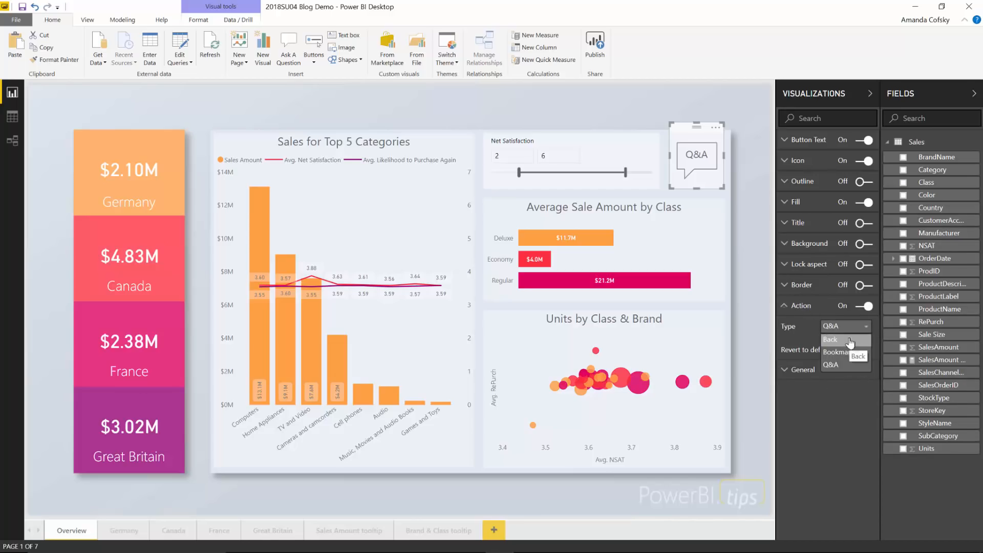
click(823, 366)
click(770, 327)
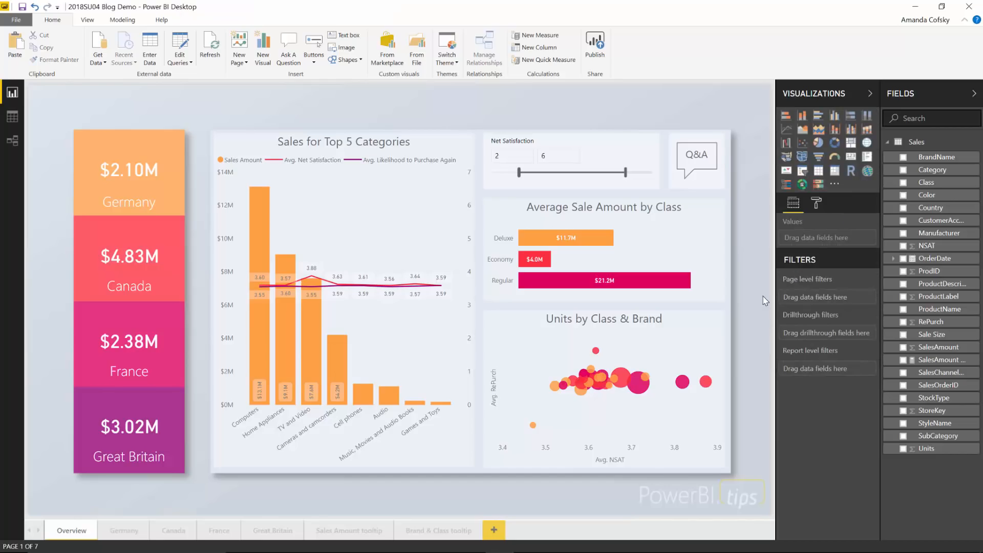
- Open the Q&A explorer from the report's Q&A button and add "units by category" as a suggested question
ctrl+click(700, 163)
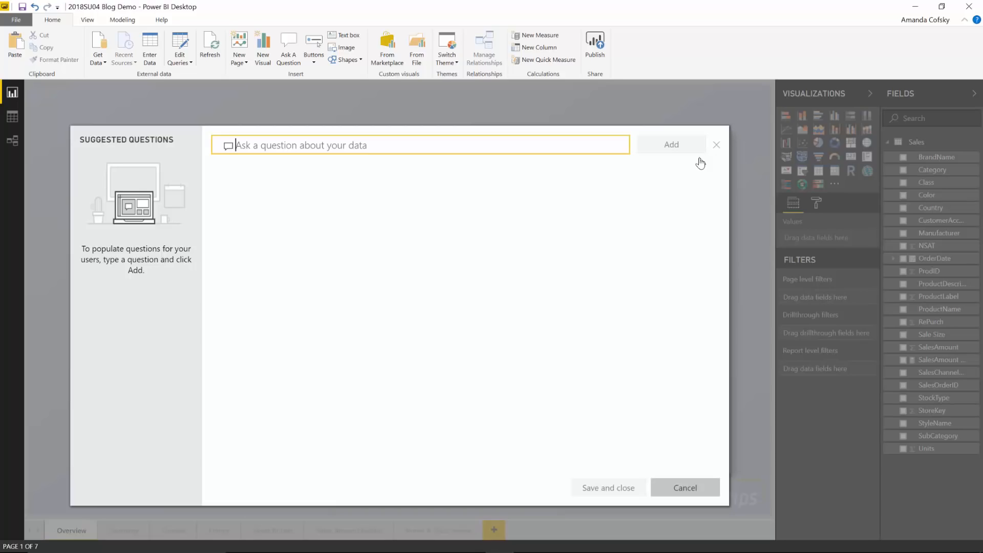
text(unit)
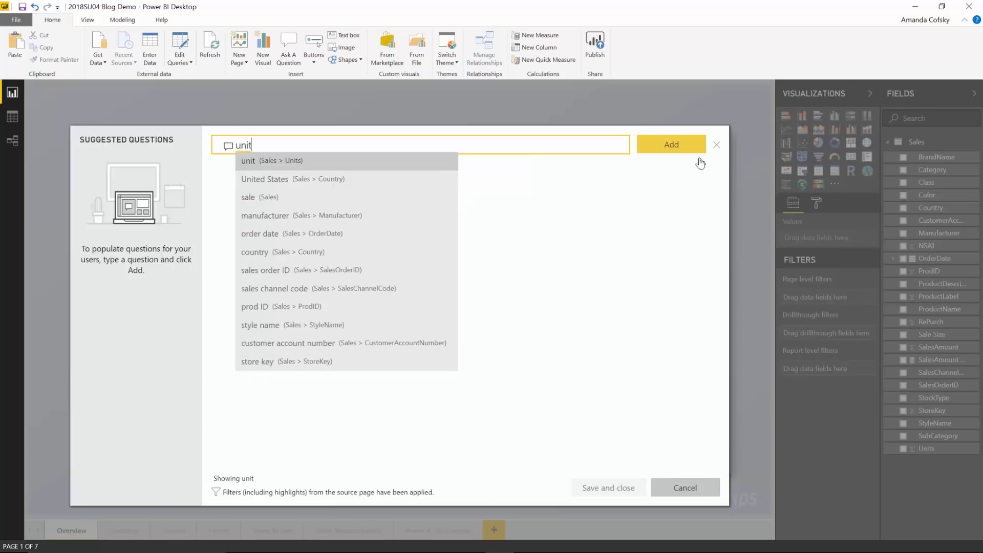
text(s by c)
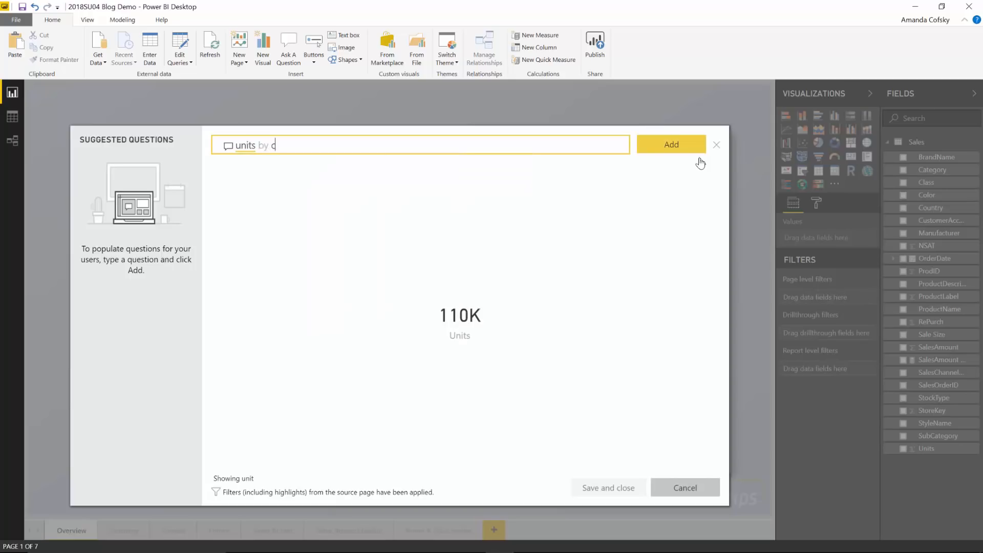
text(ateogry)
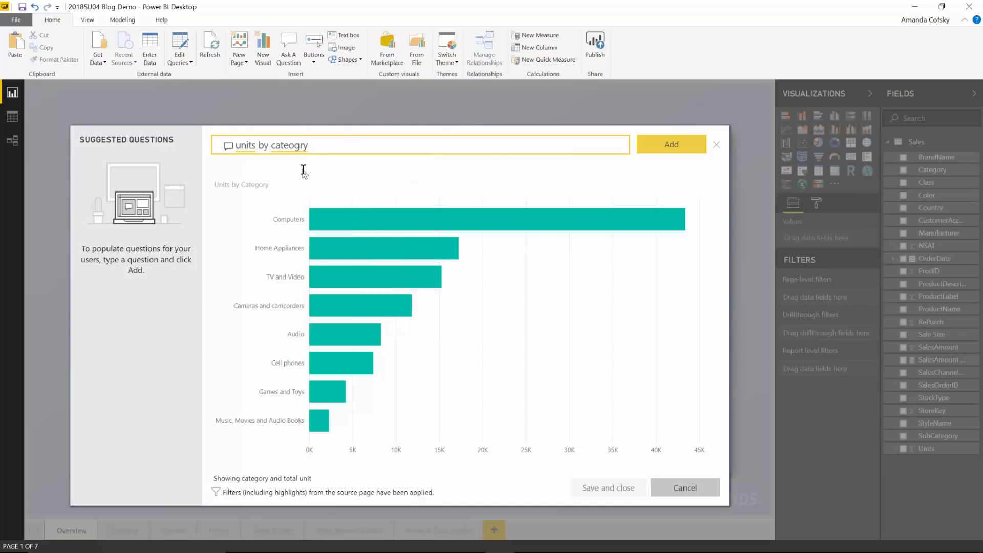
click(295, 154)
click(298, 161)
click(674, 152)
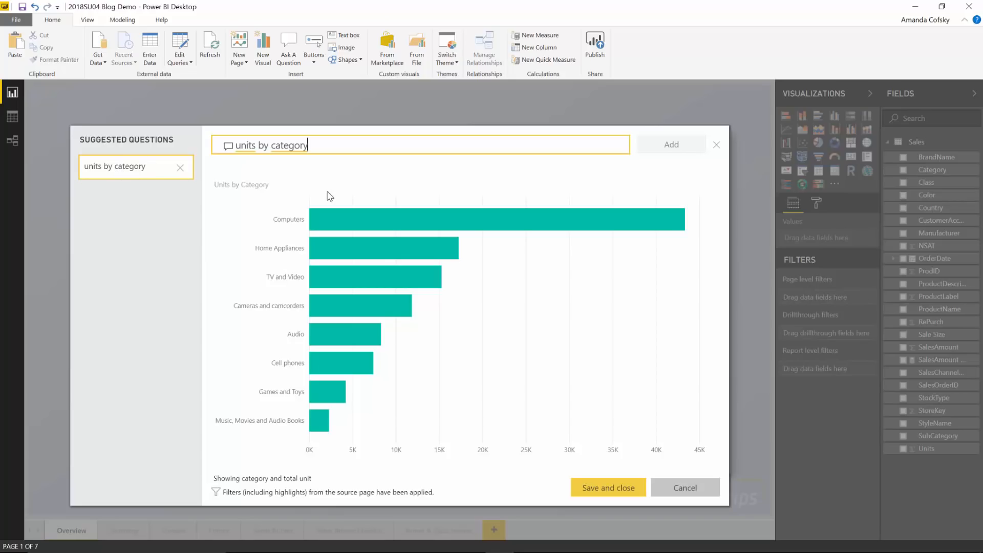
- Change the question to "sale amount by category", add it as a suggested question, and save the suggestions
click(247, 152)
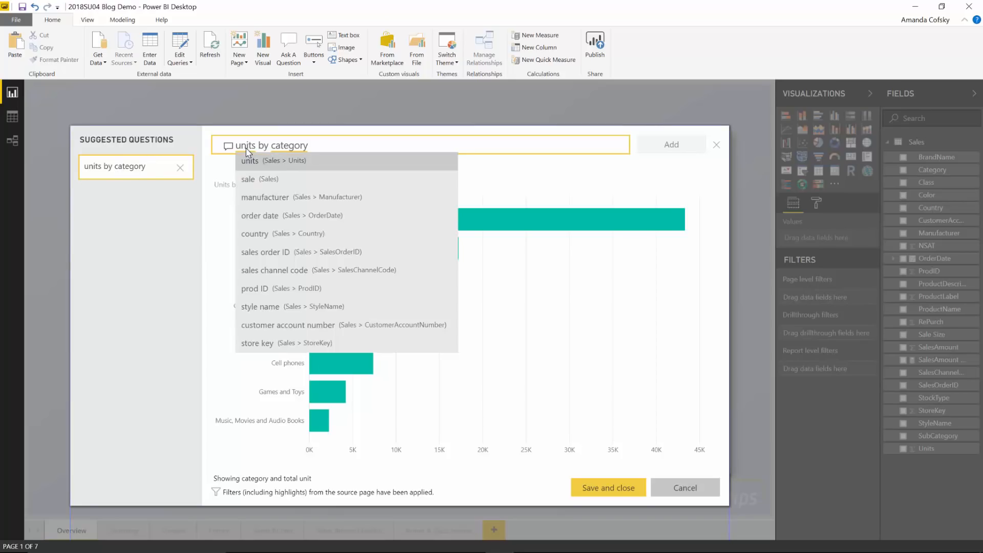
click(249, 178)
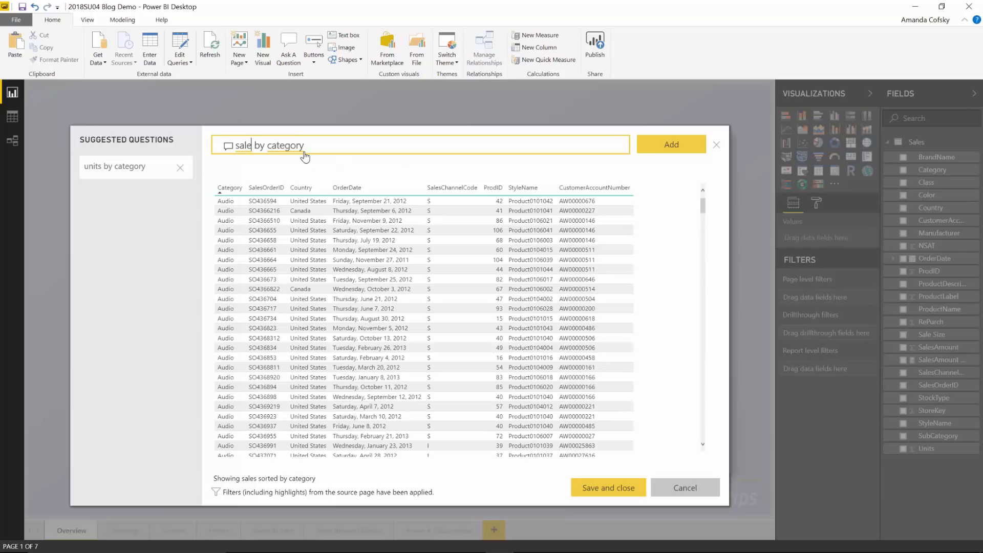
click(251, 146)
text(amount)
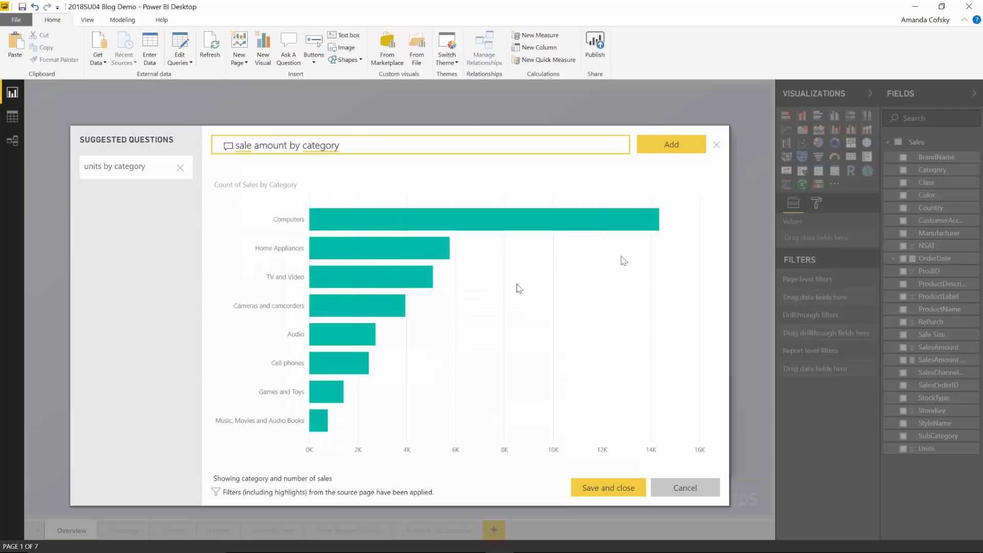
click(664, 148)
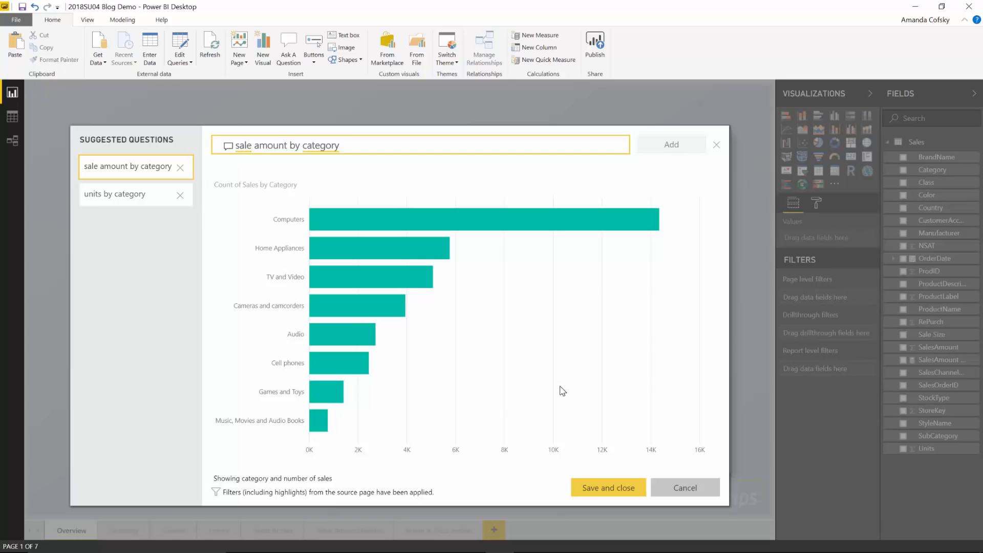
click(600, 492)
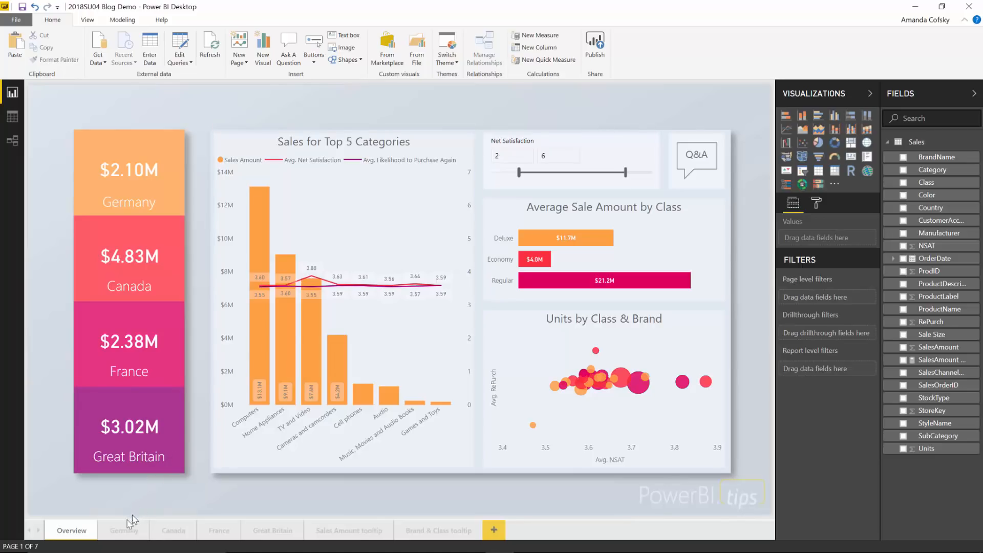
- Examine the Q&A setting and alternate page names in the Germany page's information
click(115, 530)
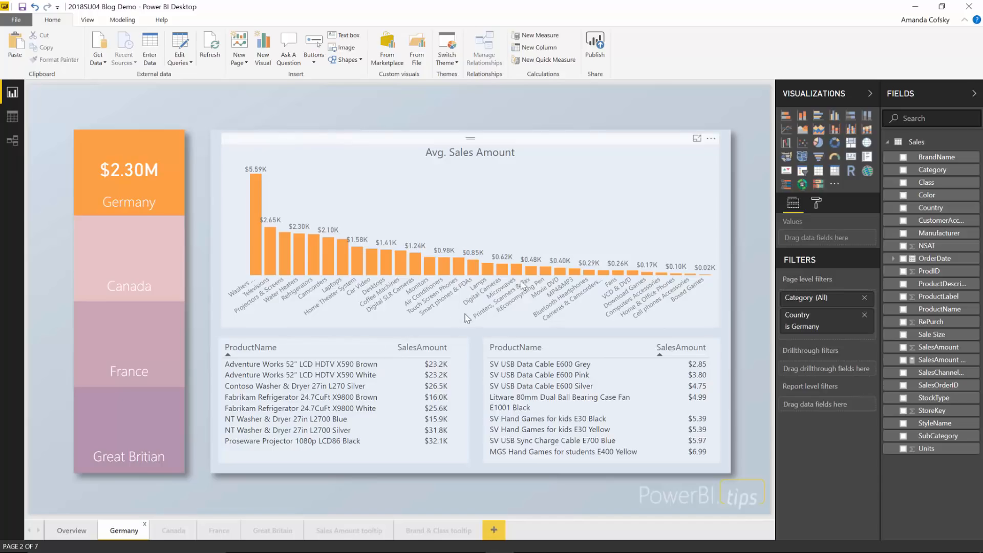
click(816, 204)
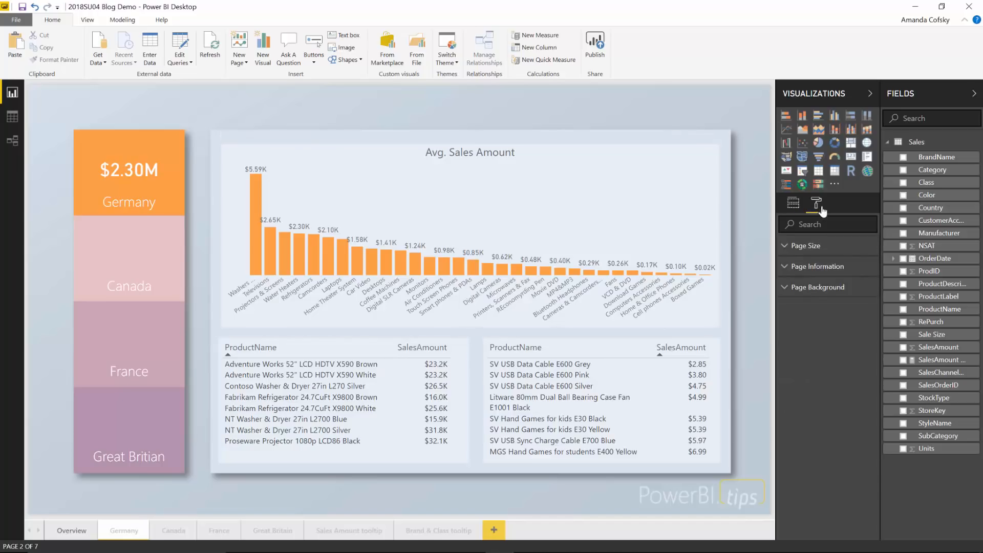
click(808, 266)
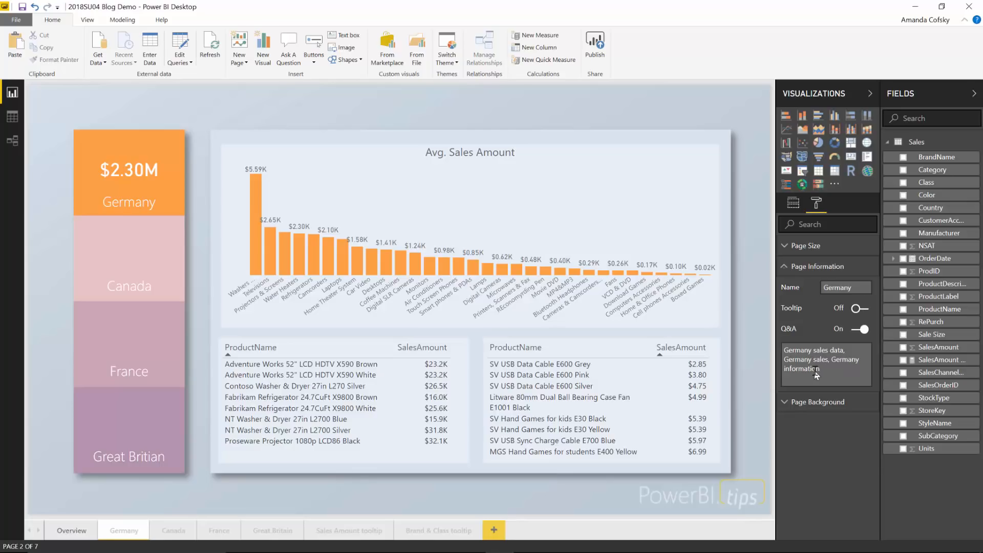
click(800, 269)
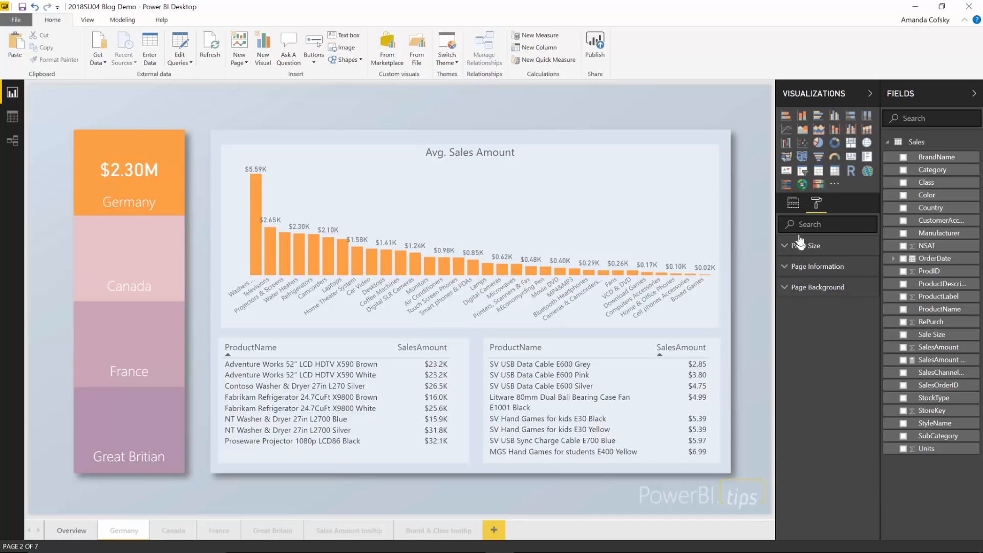
- Require single selection for the Category page-level filter on the Germany page
click(793, 204)
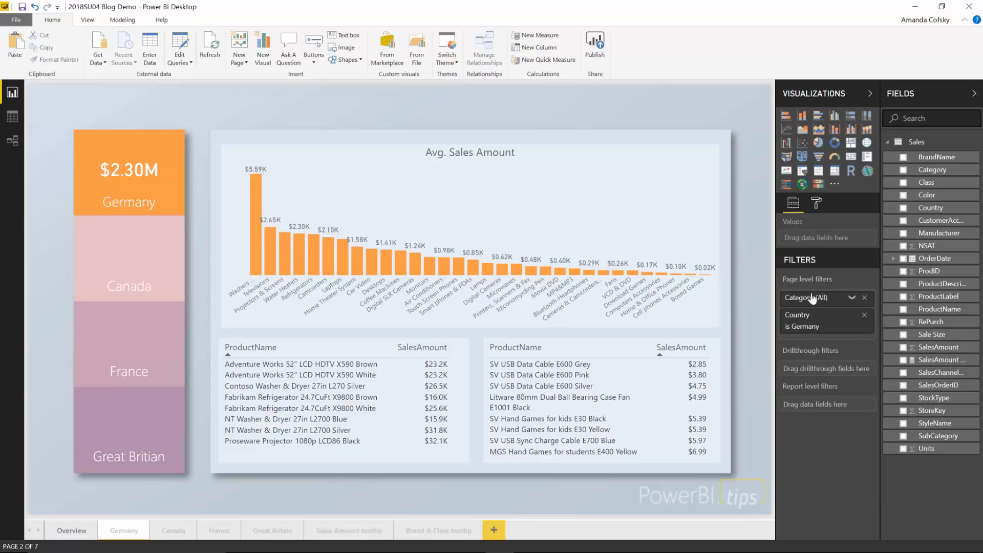
click(851, 300)
click(792, 429)
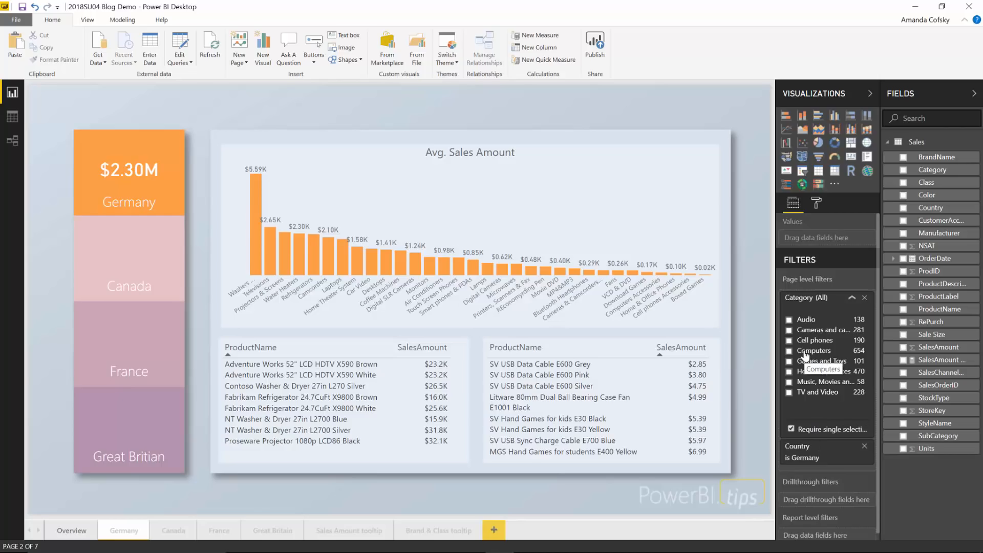
- Try the Category filter with Computers and with Games and Toys, and clear the selection
click(802, 371)
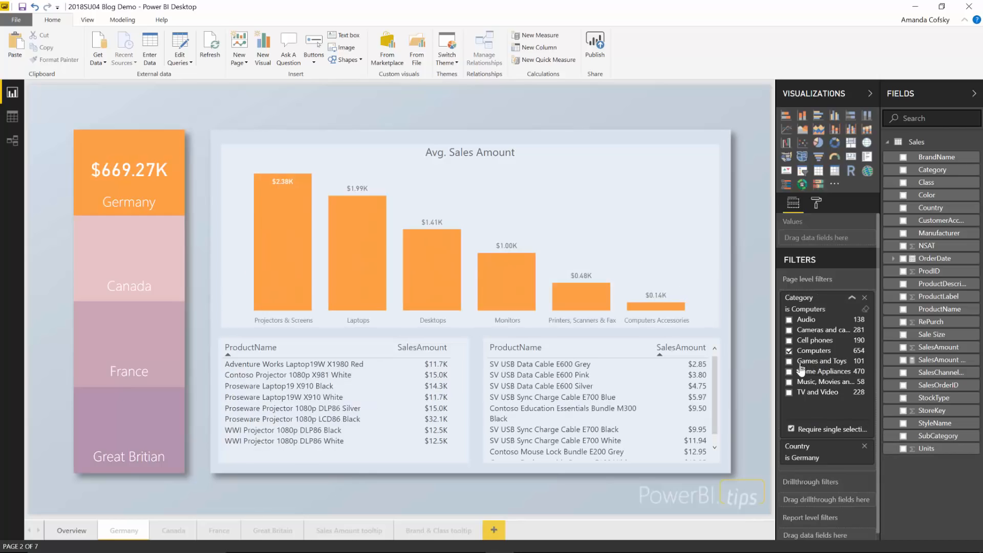
click(806, 362)
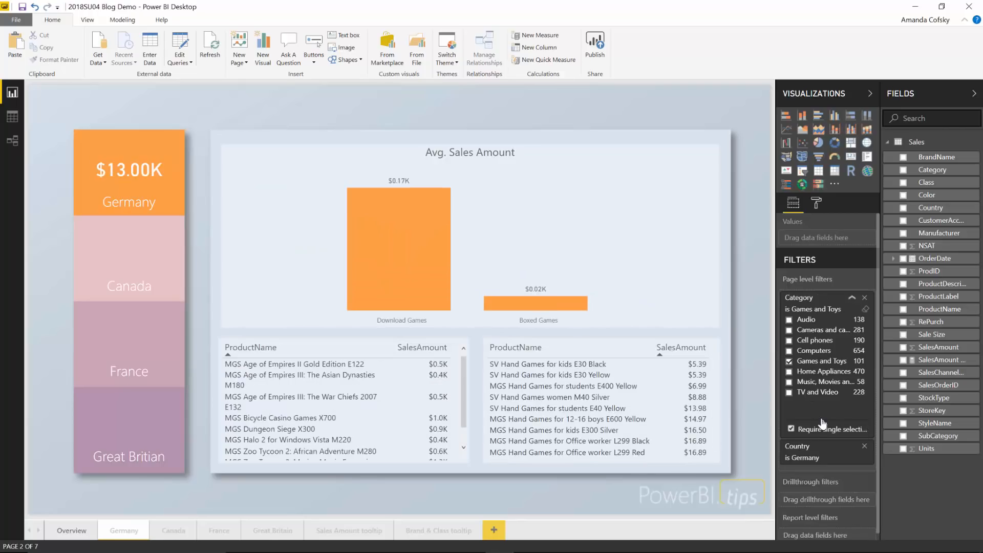
click(864, 310)
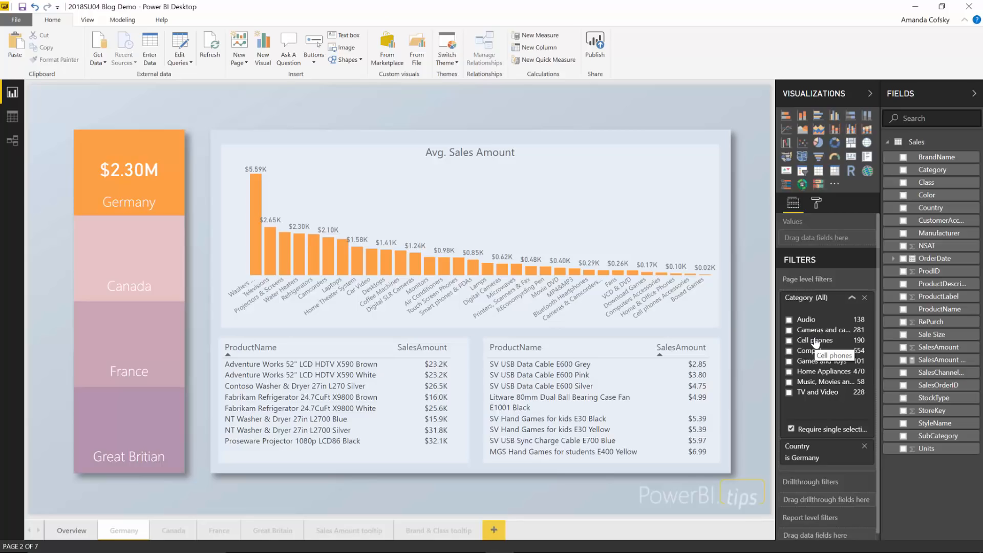
click(852, 299)
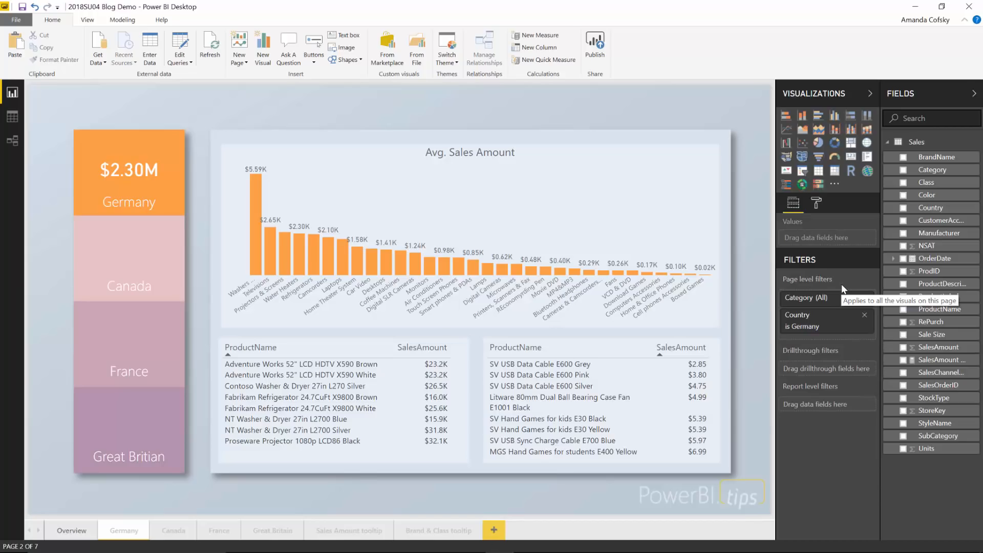
- Ask "germany for audio" in the Q&A explorer from the Overview page, examine the answer page, and cancel
click(72, 533)
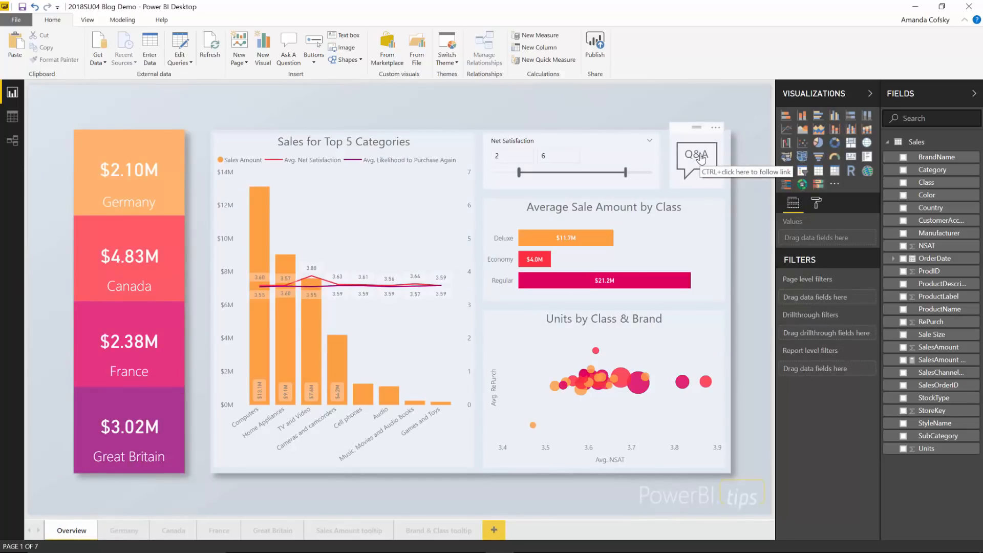
ctrl+click(700, 157)
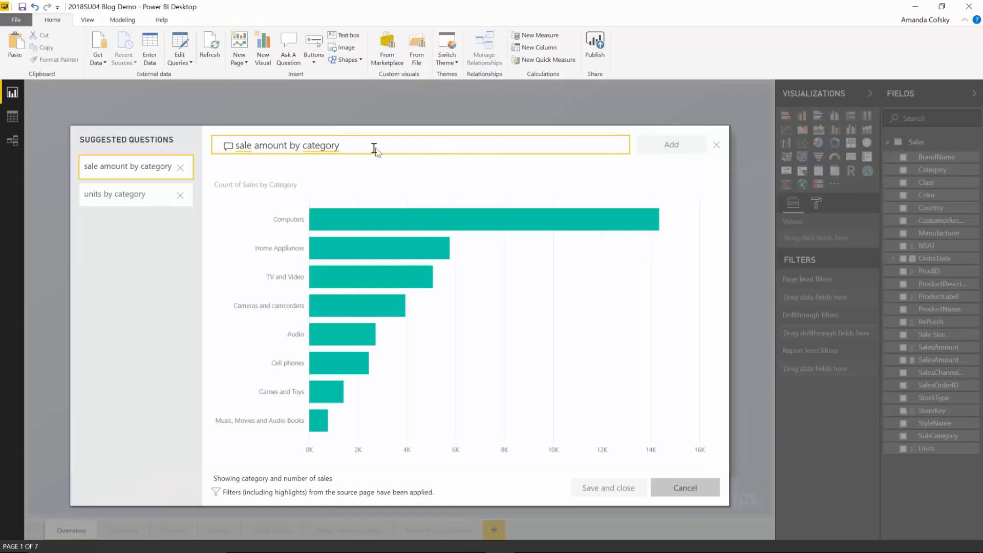
drag(351, 149, 236, 149)
text(g)
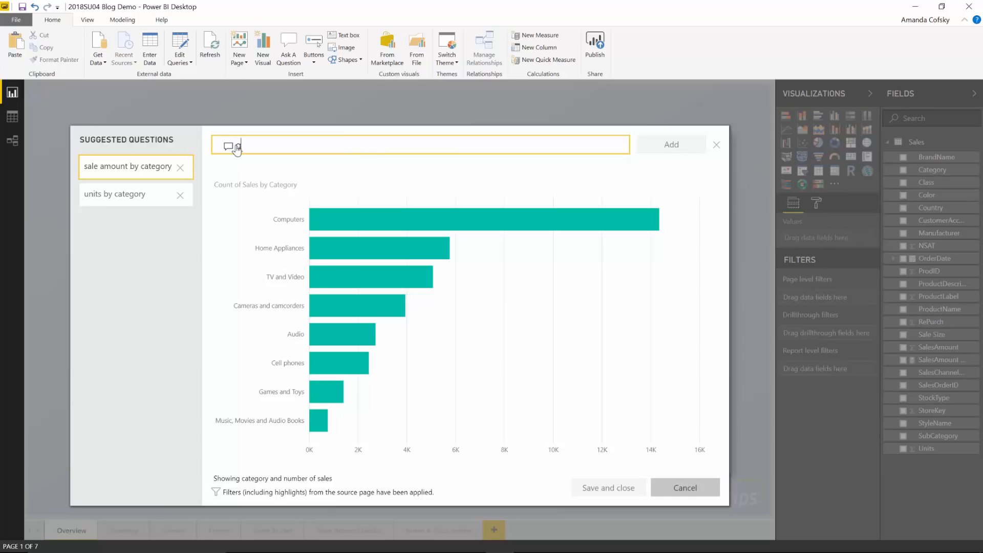
text(ermany )
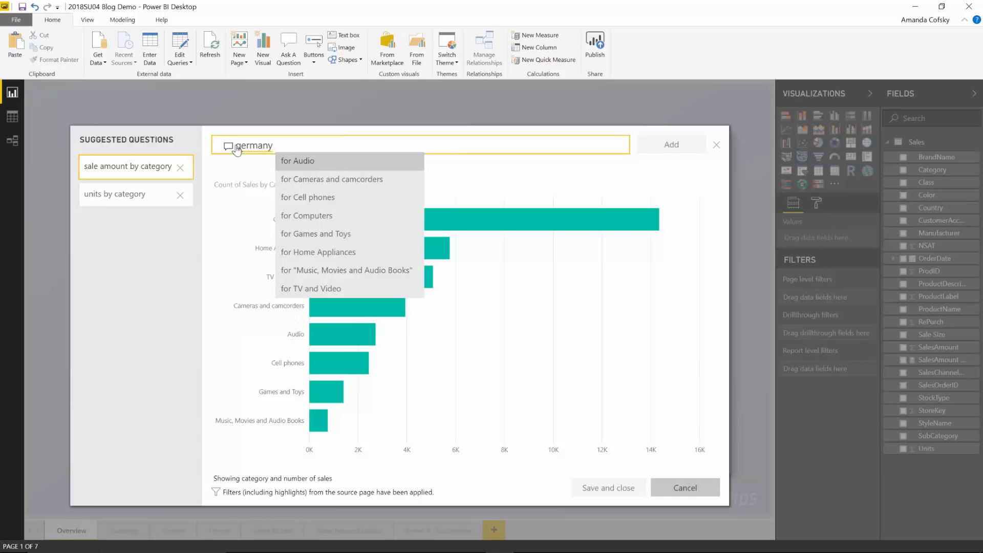
text(for audio)
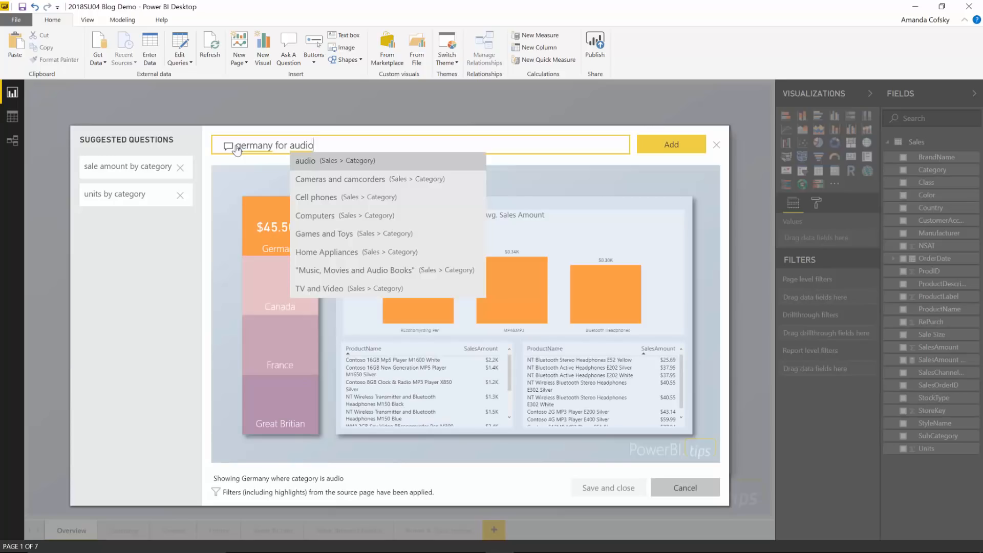
click(223, 236)
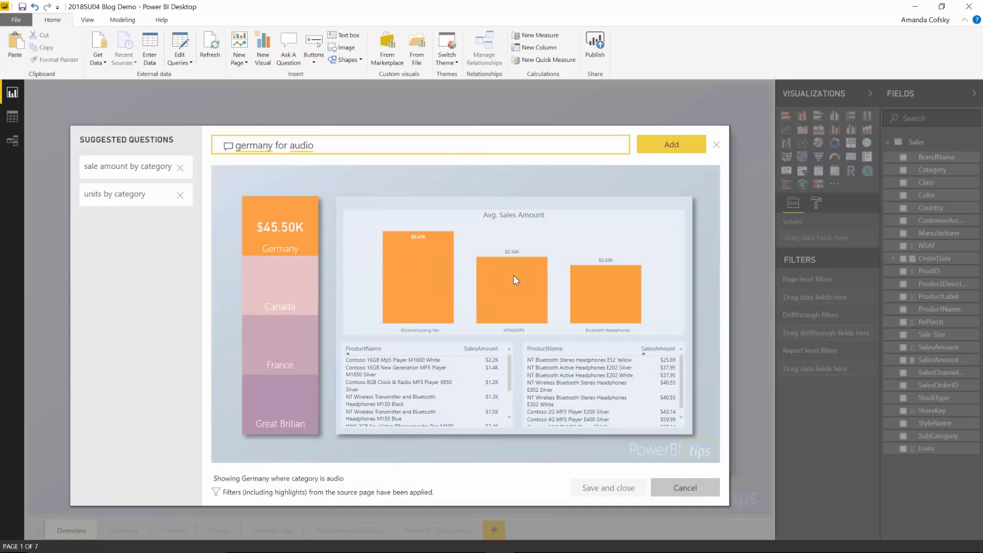
mouse_move(513, 275)
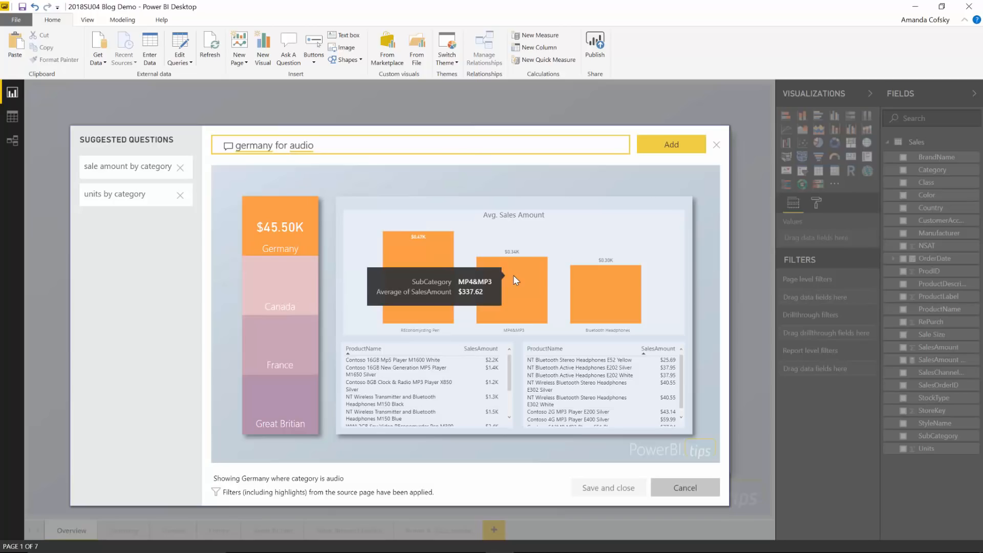
click(692, 488)
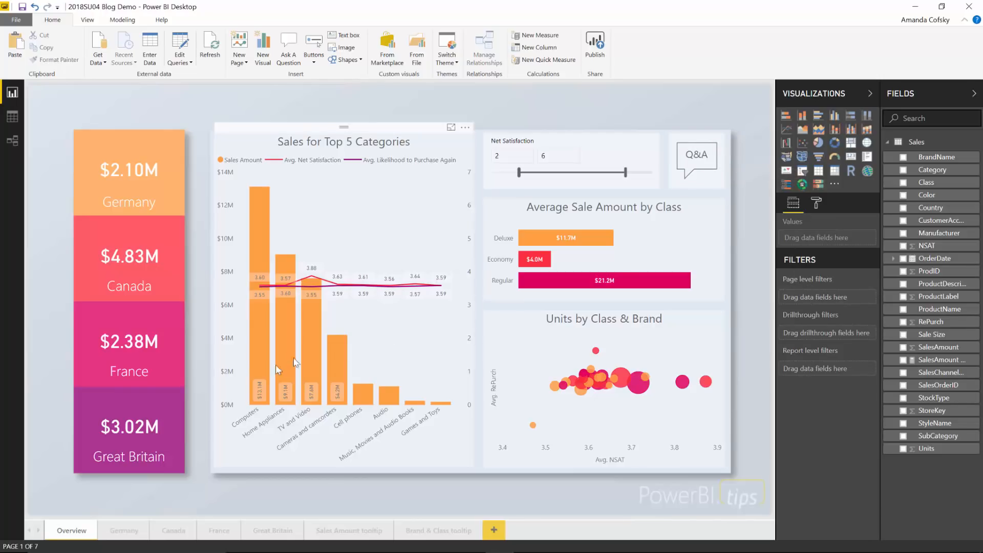
- Highlight Computers in the Sales for Top 5 Categories chart, review the Q&A answer for "sale amount by category", and cancel the explorer
click(260, 349)
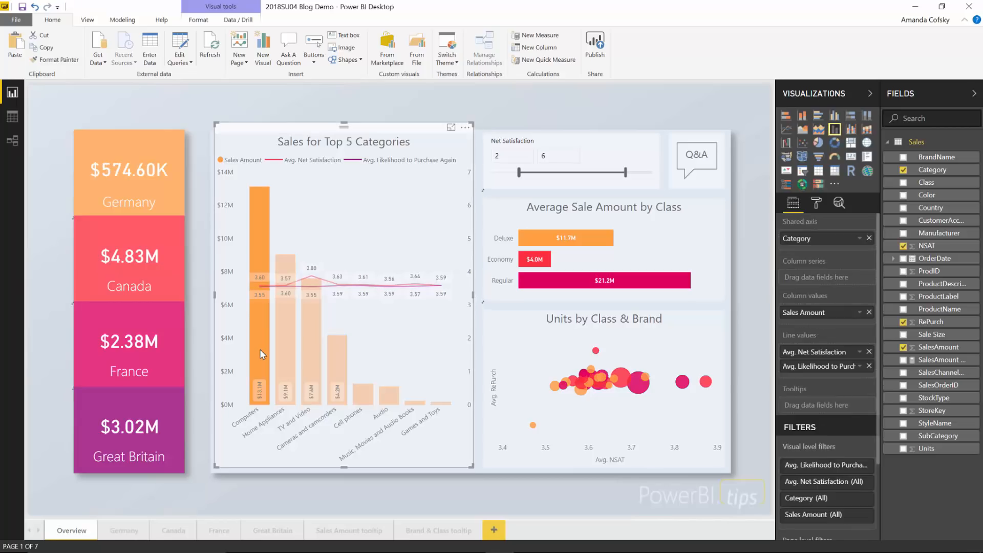
ctrl+click(707, 162)
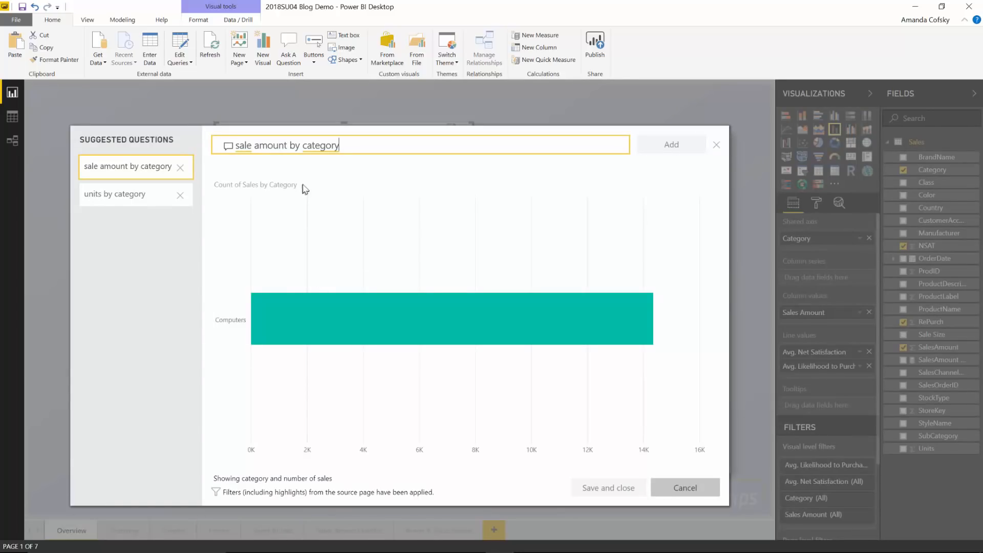
mouse_move(290, 304)
click(673, 488)
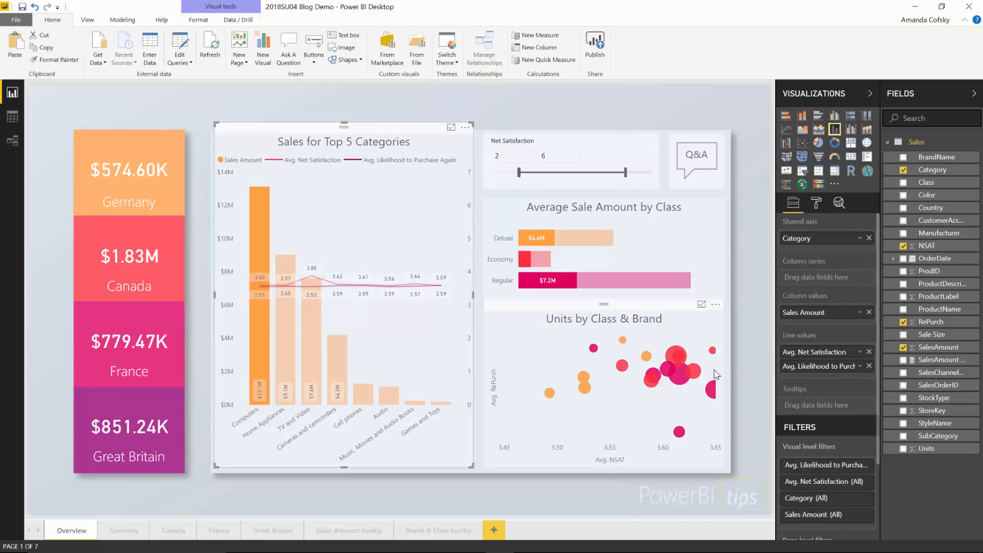
key(alt+Tab)
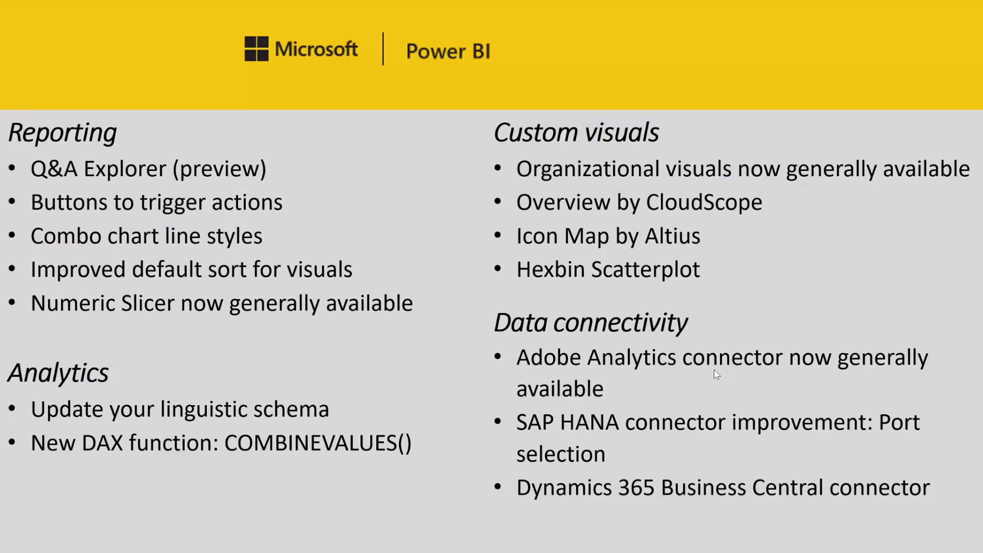
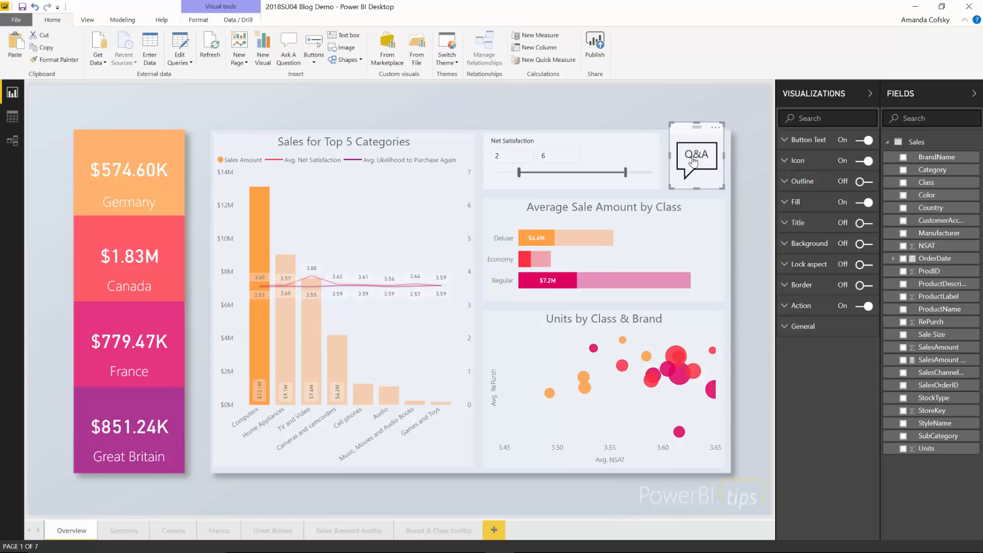
- Add a Reset button to the Overview page and place it above the Net Satisfaction slicer, near the Q&A button
click(677, 110)
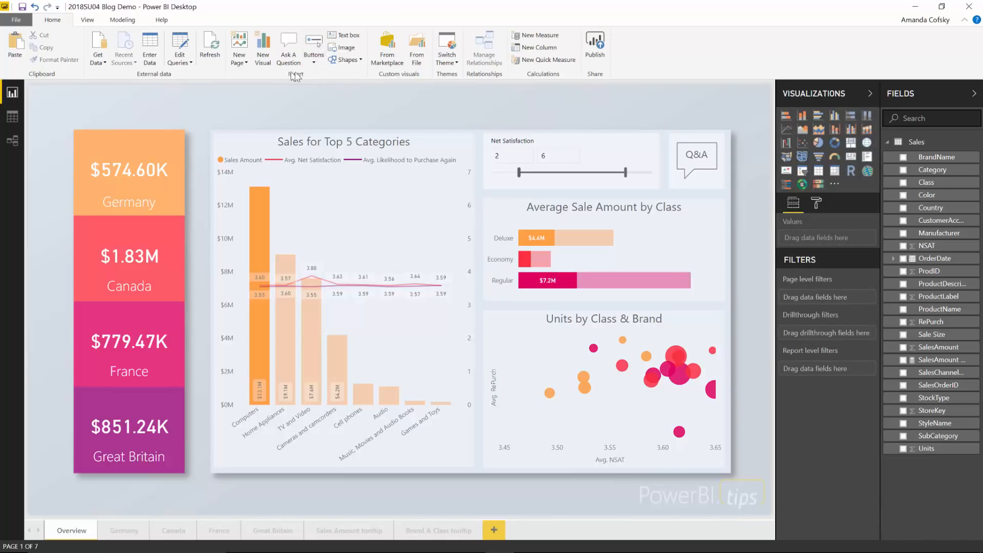
click(314, 56)
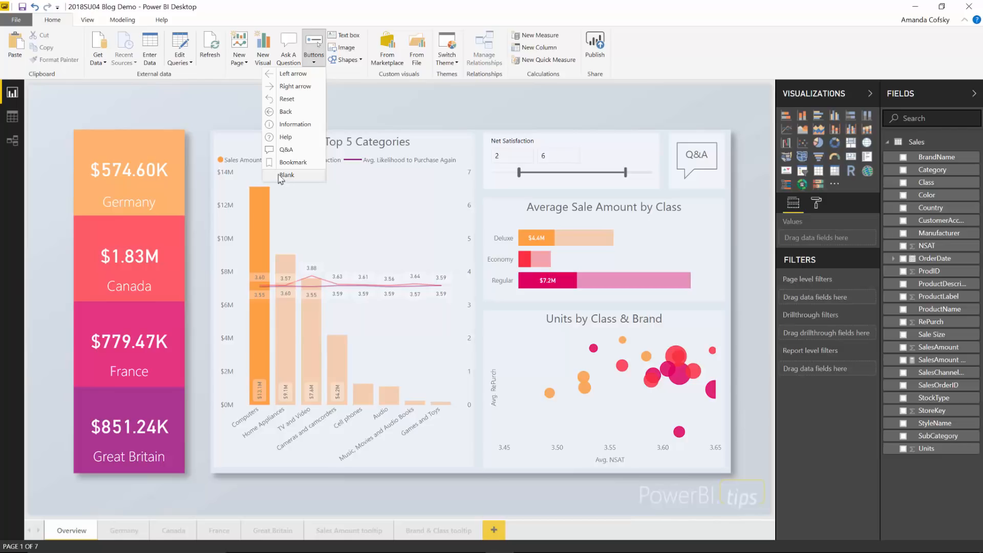
click(288, 100)
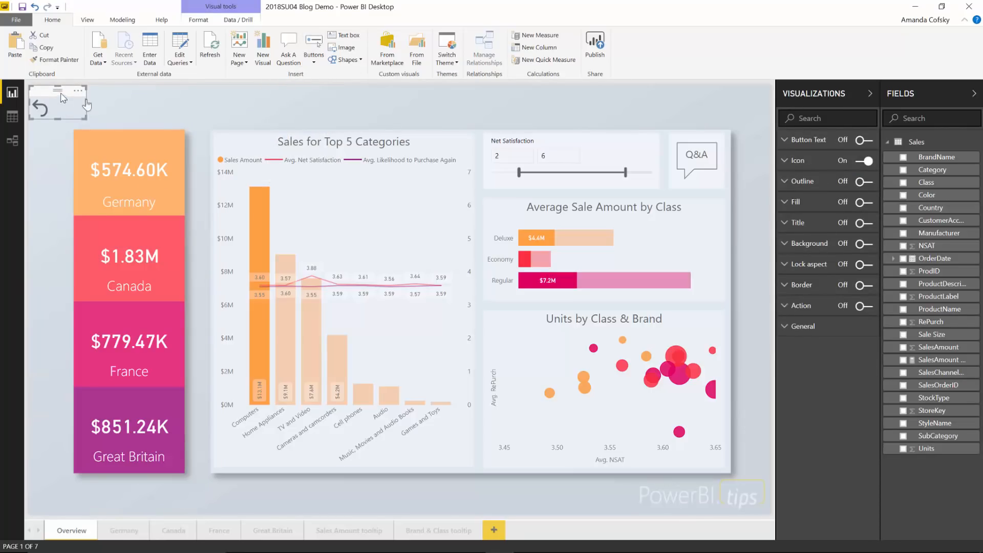
drag(54, 93, 266, 95)
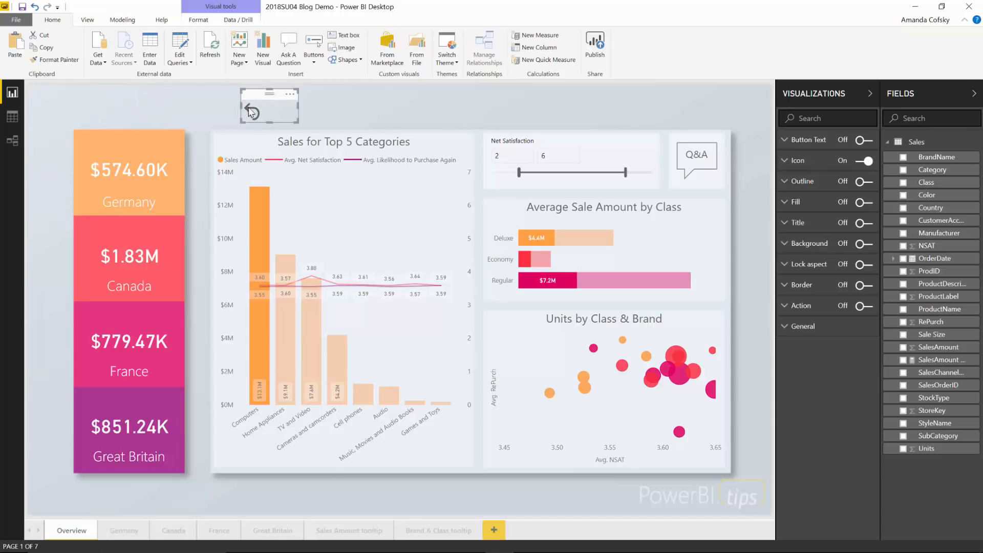
drag(263, 97, 655, 100)
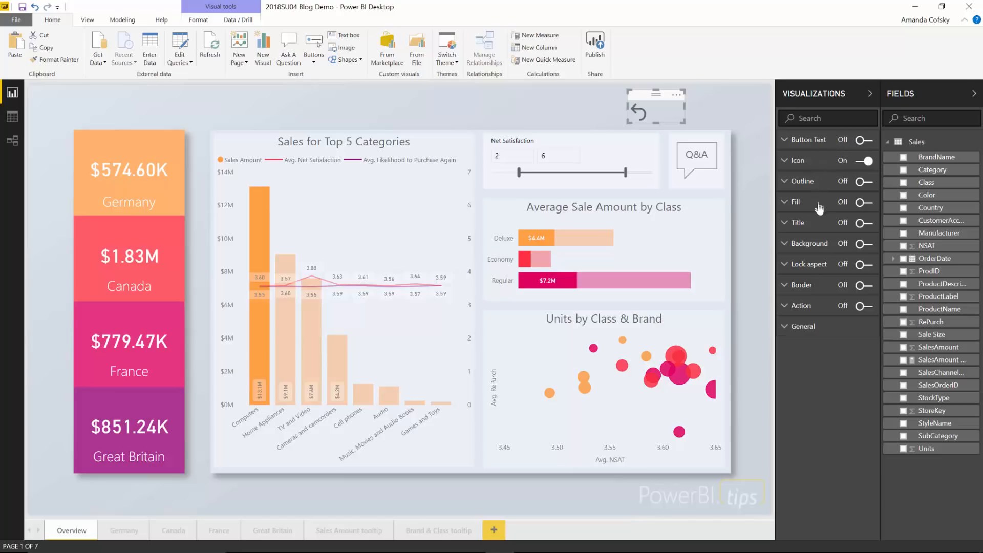
- Turn on the button text for the new button and set it to "Reset"
click(859, 142)
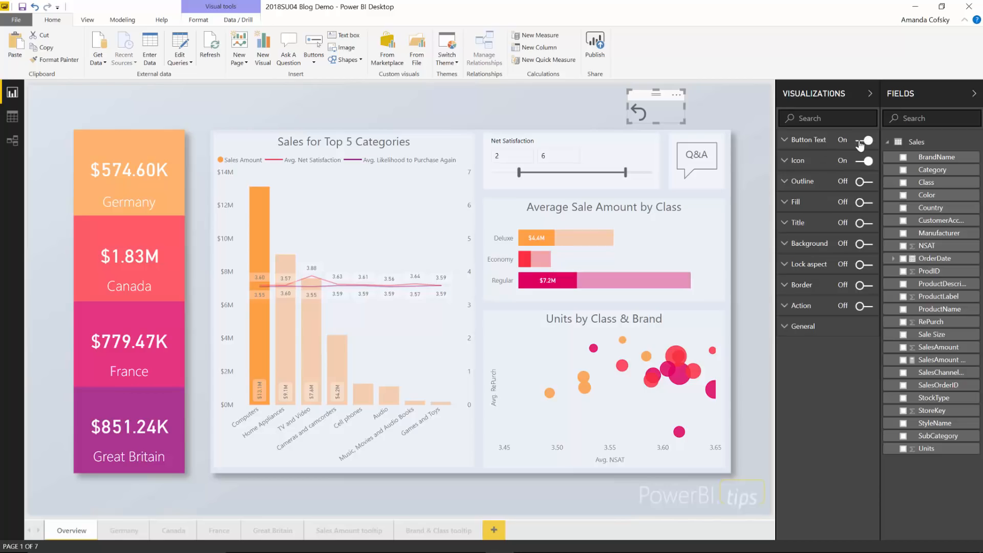
click(807, 150)
click(834, 183)
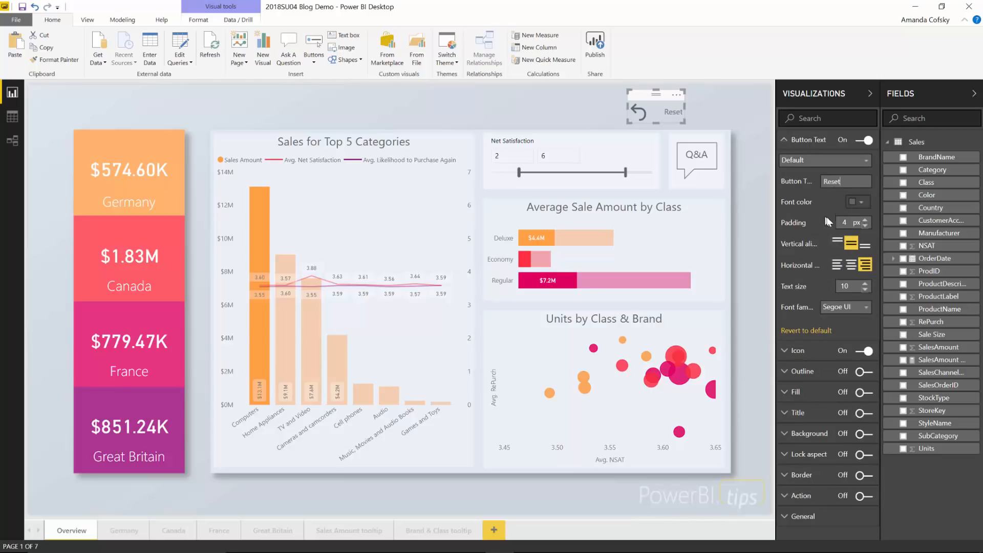
- Set the button text's size to 14, its padding to 12 px and its font color to the red theme color
click(864, 284)
click(864, 284)
click(864, 284)
click(864, 284)
click(864, 220)
click(864, 221)
click(865, 220)
click(864, 220)
click(864, 220)
click(864, 220)
click(865, 220)
click(864, 220)
click(861, 204)
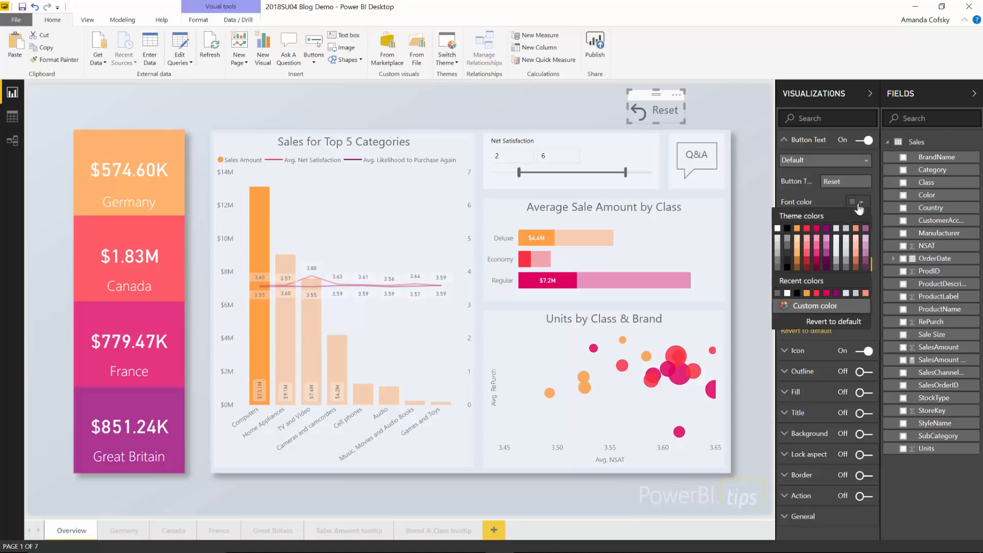
click(806, 229)
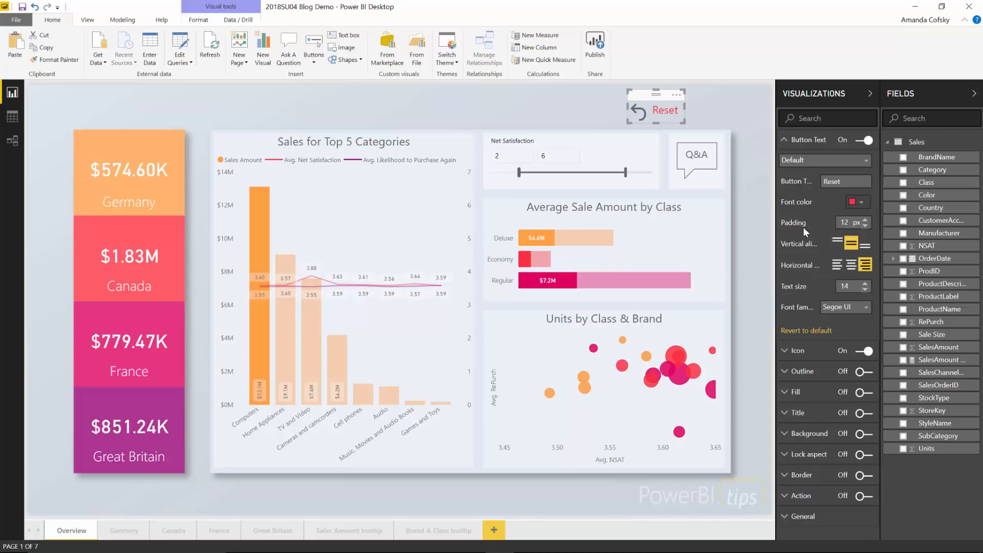
click(802, 139)
- Change the Reset button icon's line color to the same red theme color
click(801, 162)
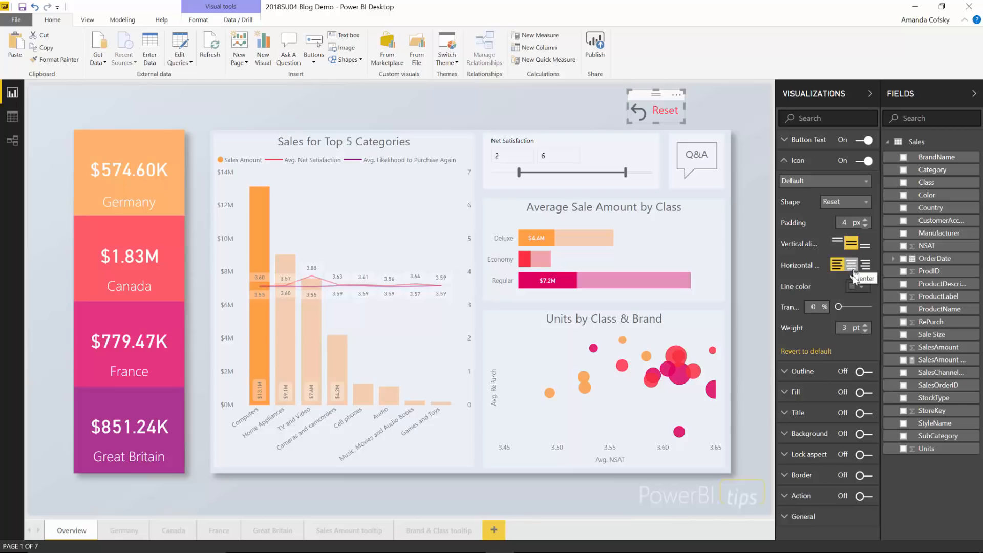
click(856, 288)
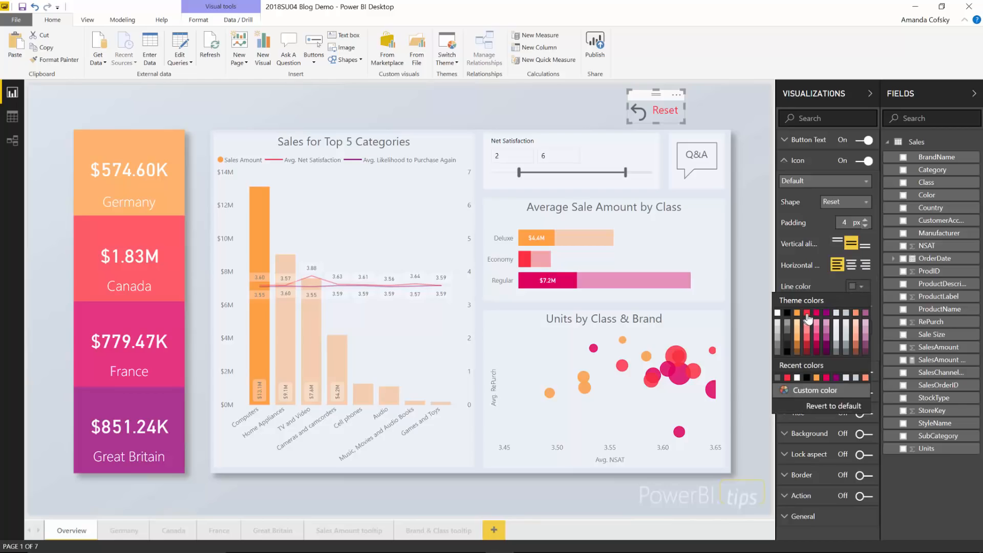
click(807, 314)
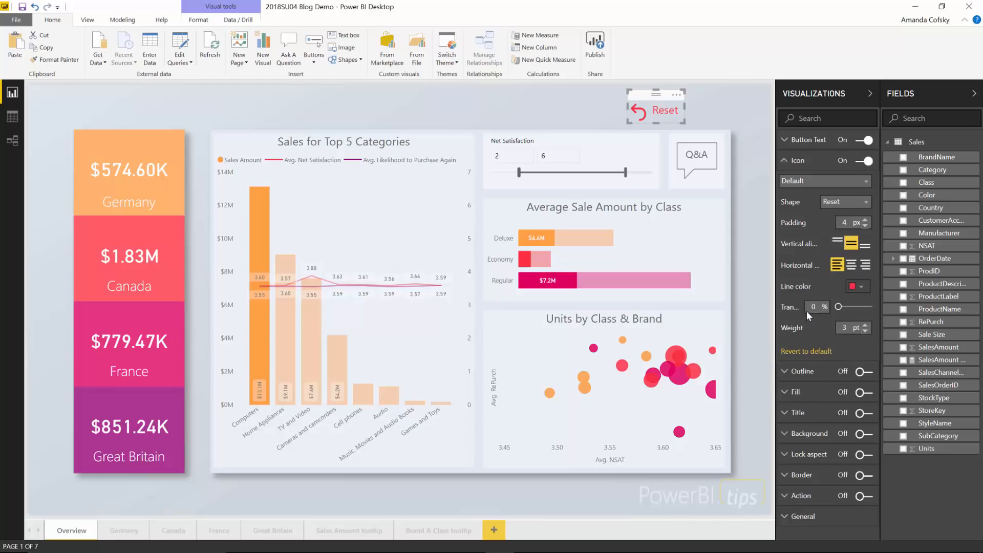
- Try a heavier line weight on the Reset icon and return it to 3 pt
click(865, 326)
click(865, 326)
click(865, 330)
click(865, 330)
- Look through the available icon shapes for the button, keeping Reset
click(831, 203)
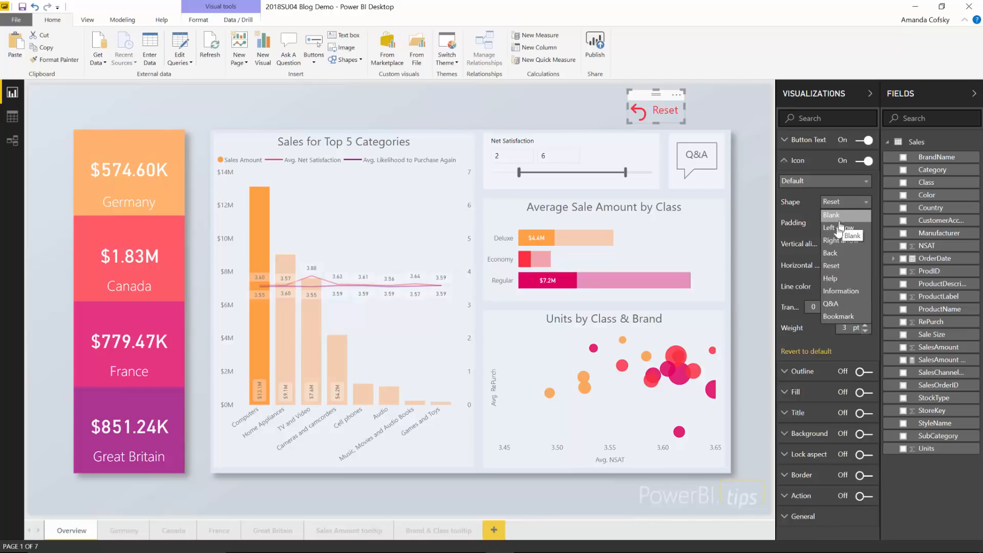
click(806, 206)
click(800, 163)
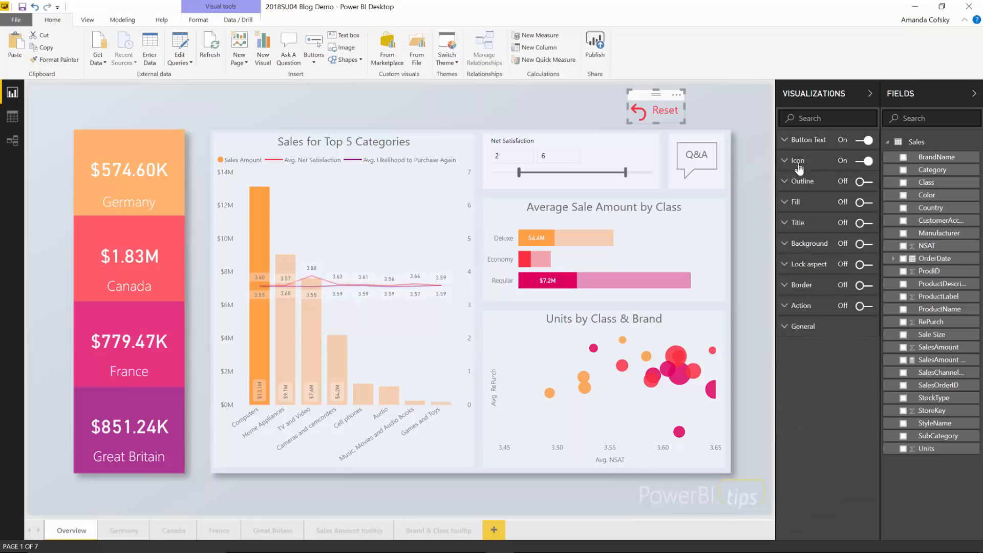
- Turn on the fill for the Reset button and check its default color and transparency settings
click(865, 203)
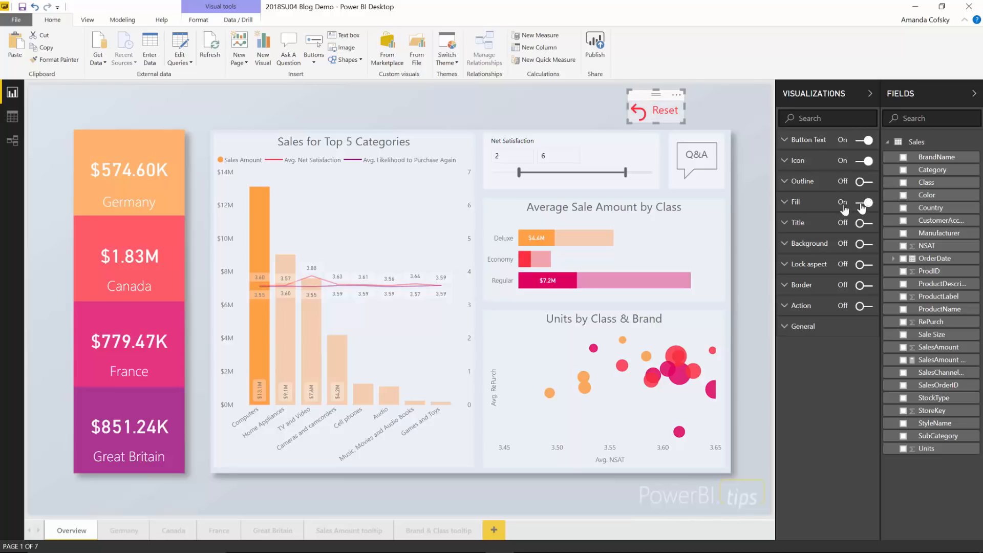
click(826, 207)
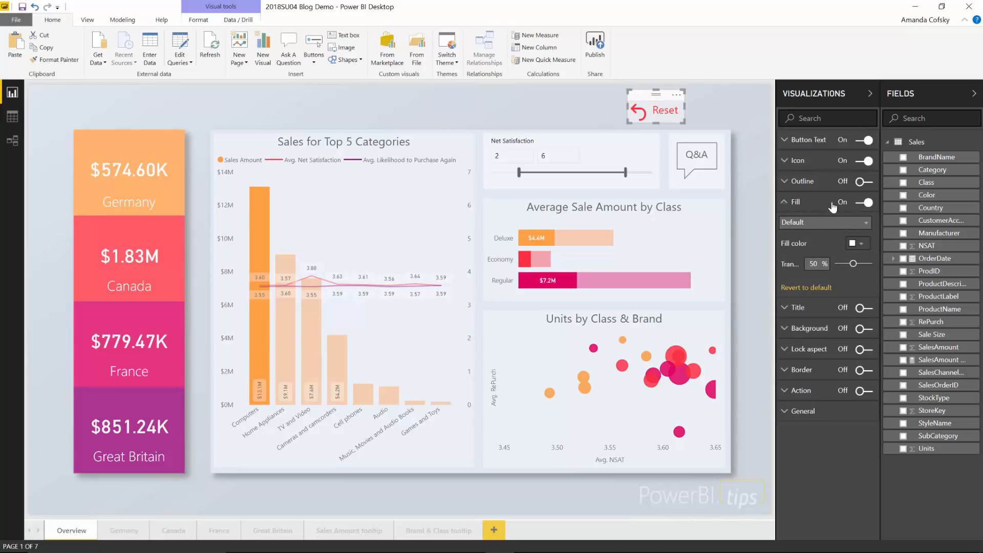
click(826, 204)
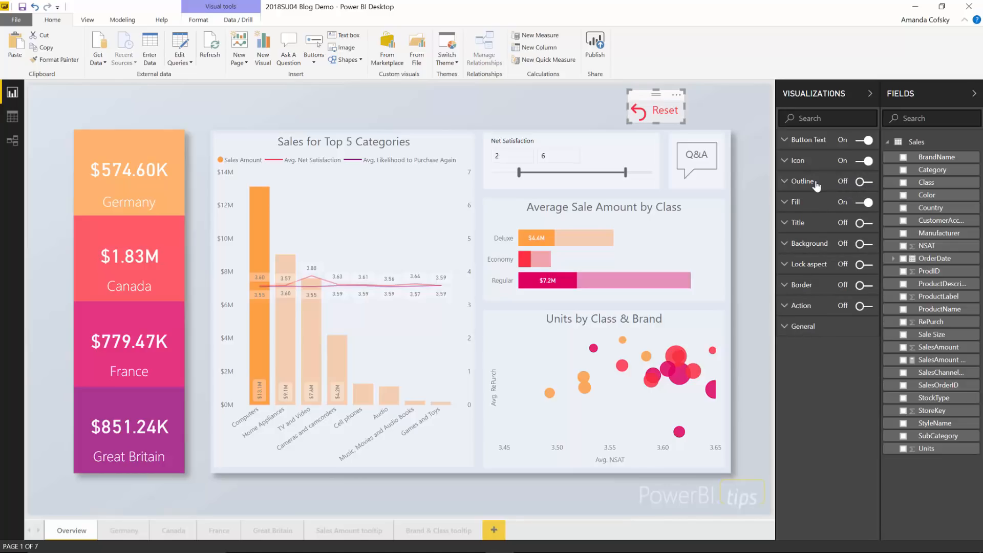
- Turn on the Reset button's outline with a 2 pt weight and 5 px rounded edges, and deselect the button
click(840, 188)
click(864, 182)
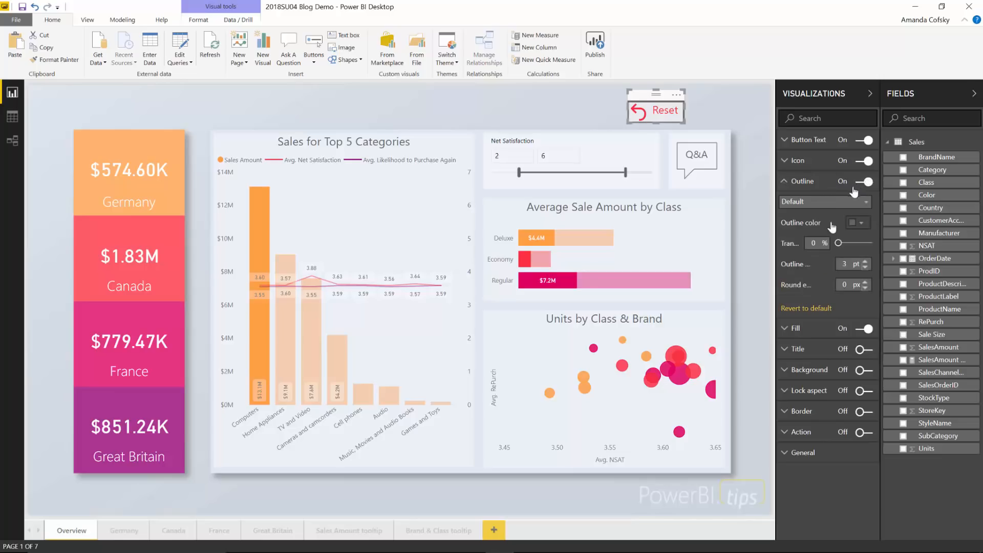
click(865, 283)
click(864, 267)
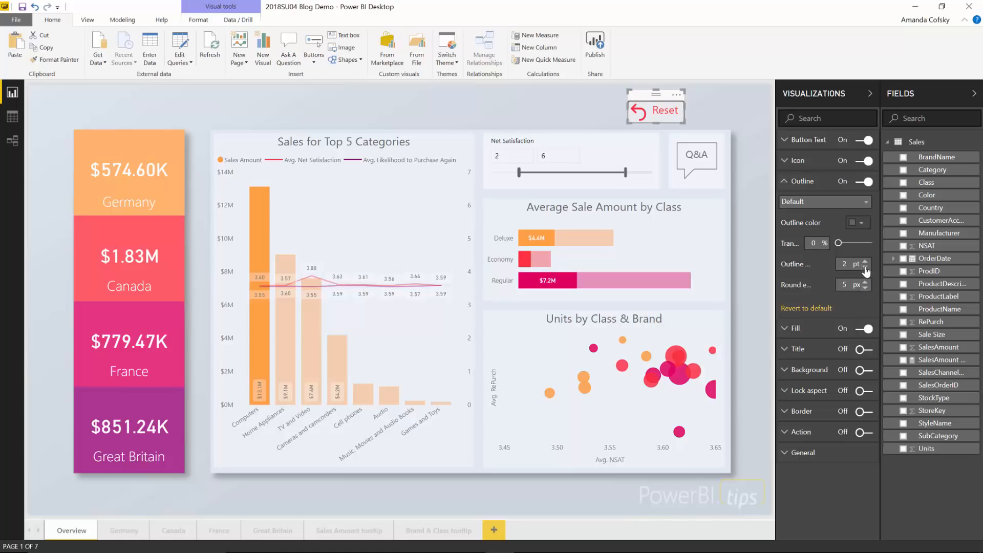
click(730, 120)
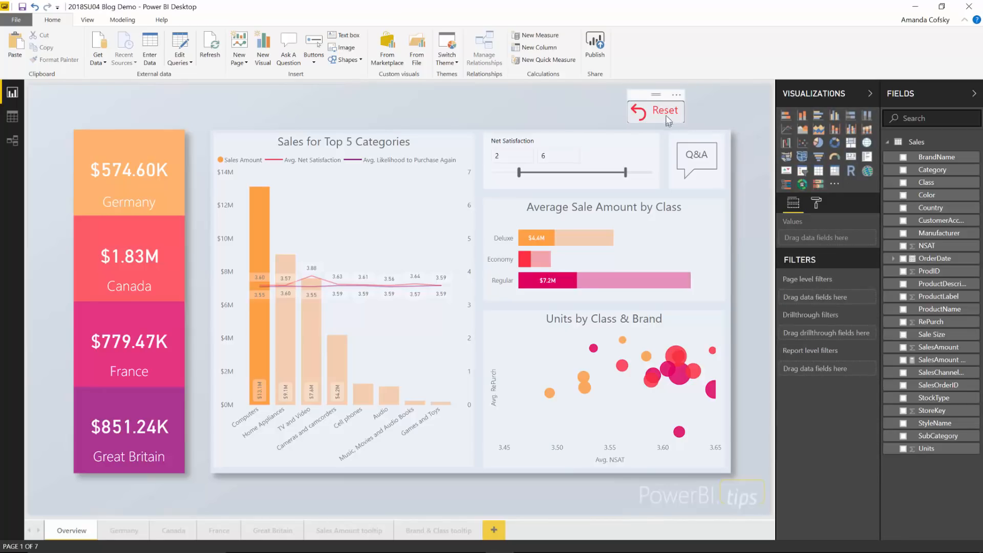
- Set the Reset button's text font color to the theme's purple for the Hover state
click(643, 101)
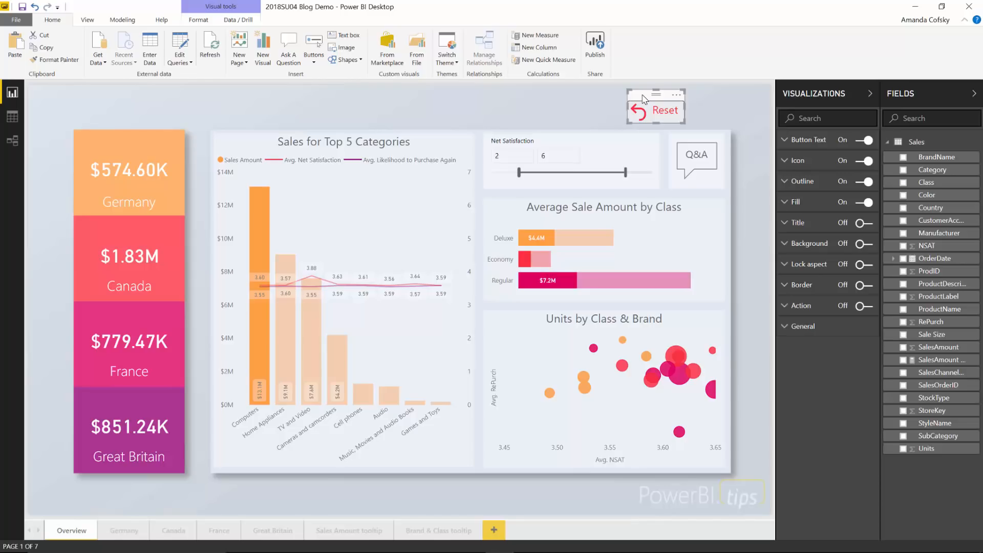
click(812, 140)
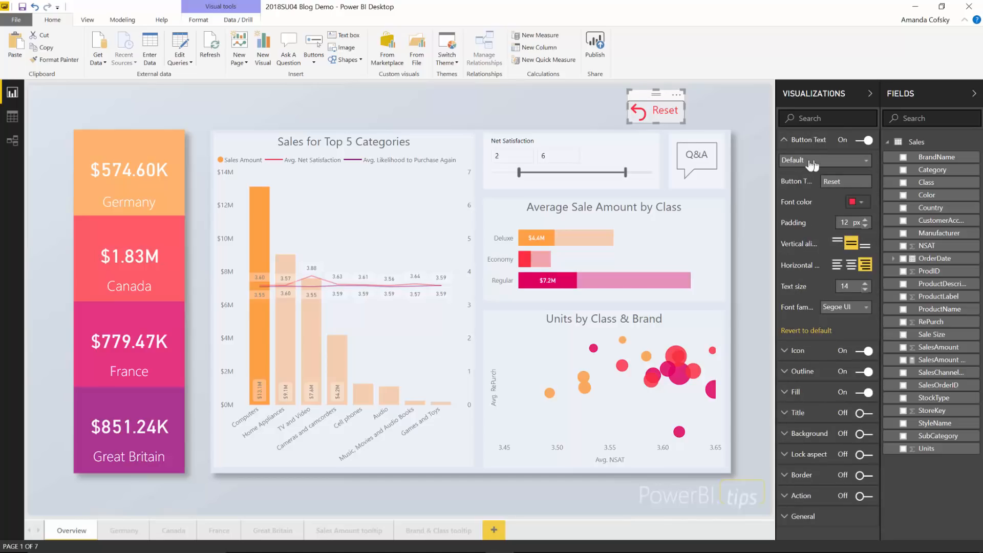
click(811, 142)
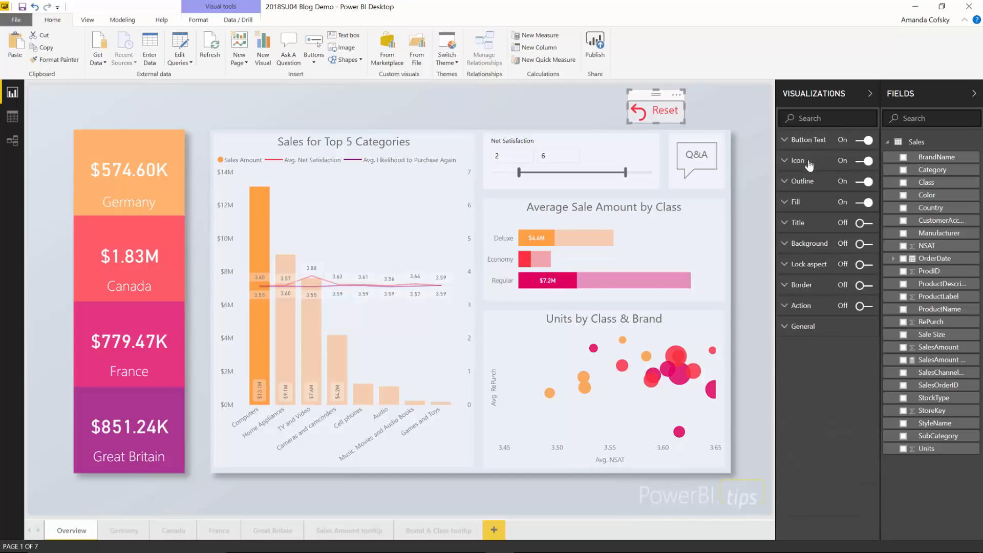
click(807, 141)
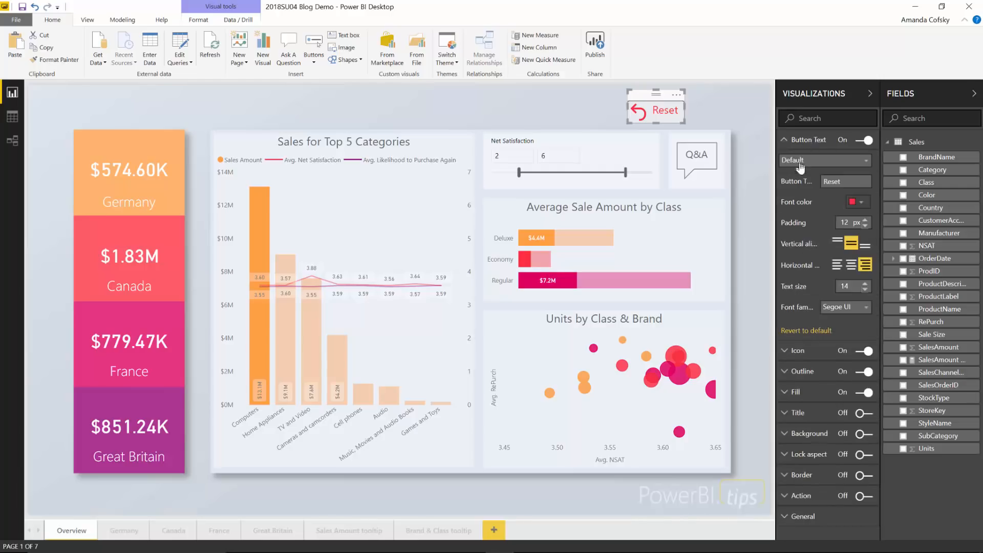
click(800, 164)
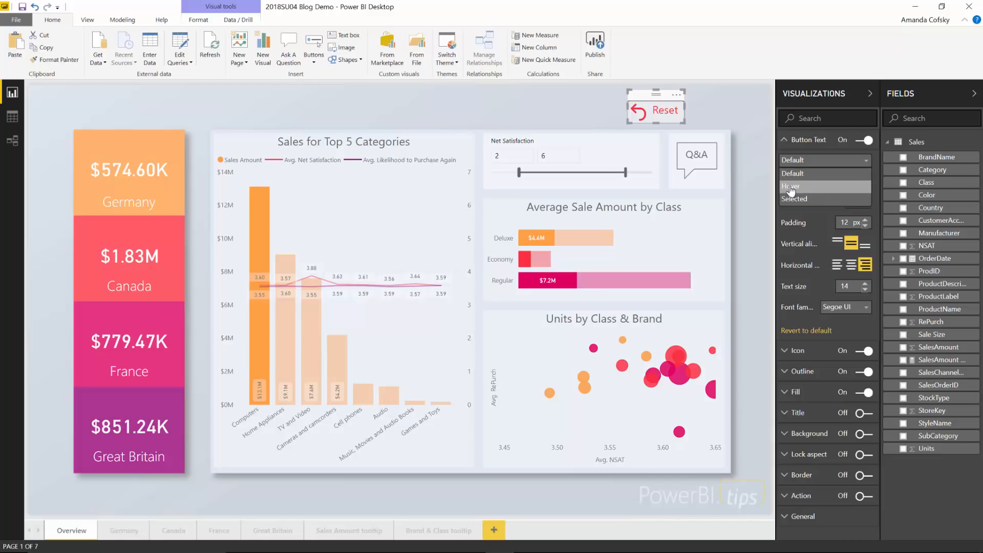
click(792, 186)
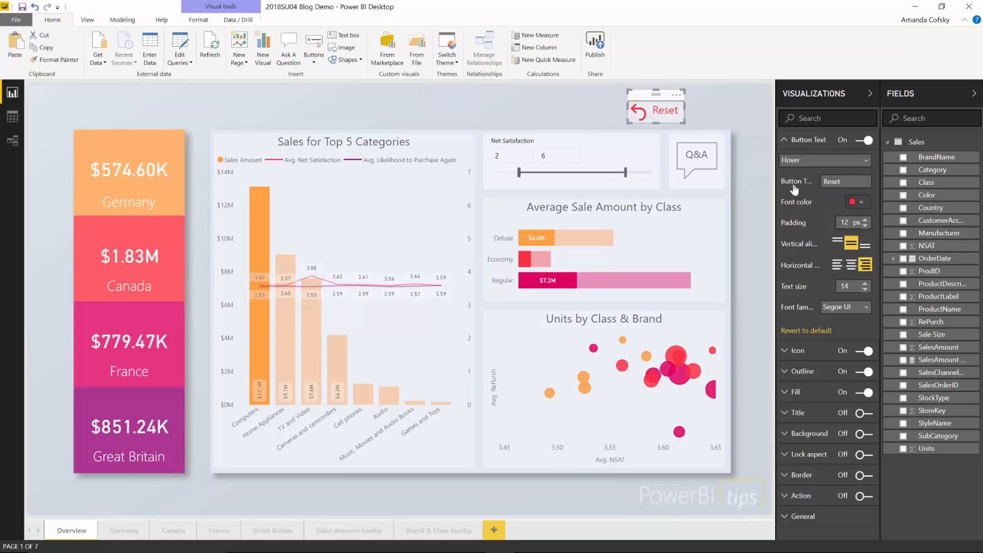
click(863, 204)
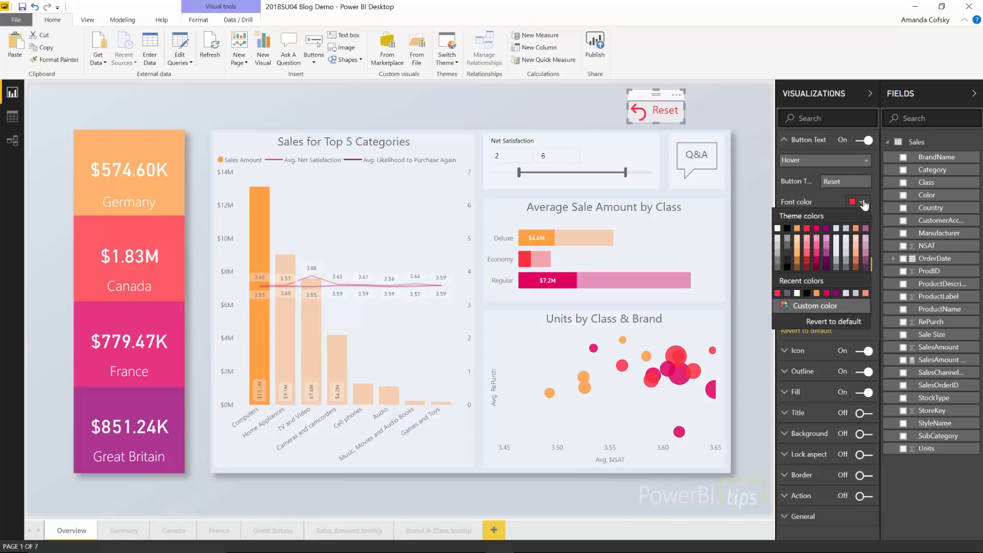
click(826, 229)
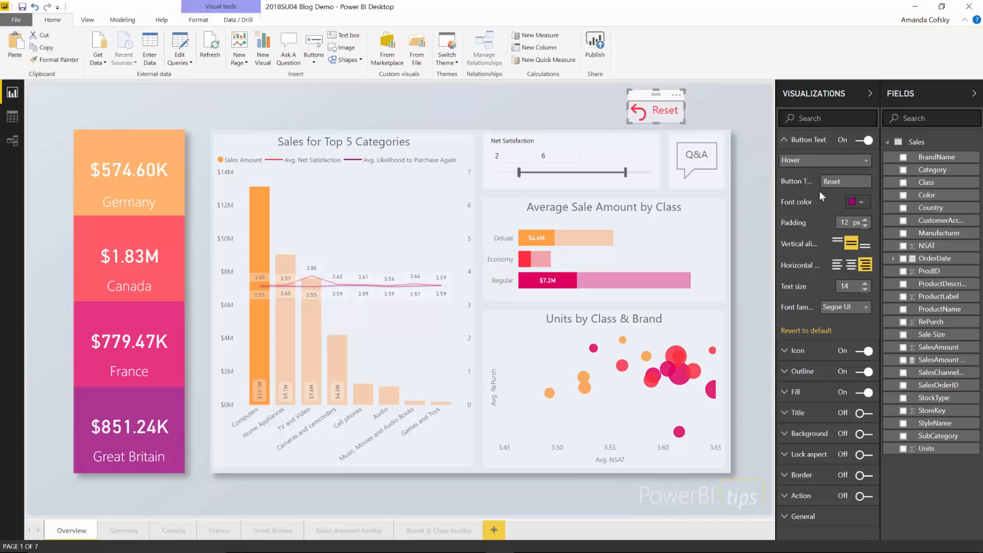
click(804, 140)
- Try other line colors on the Reset icon's Default state and return it to red
click(805, 160)
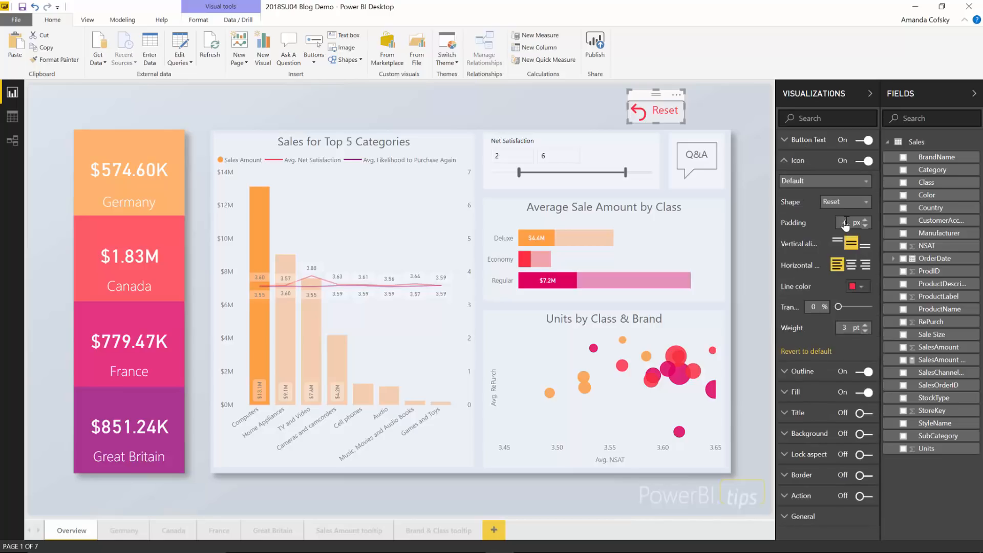
click(856, 286)
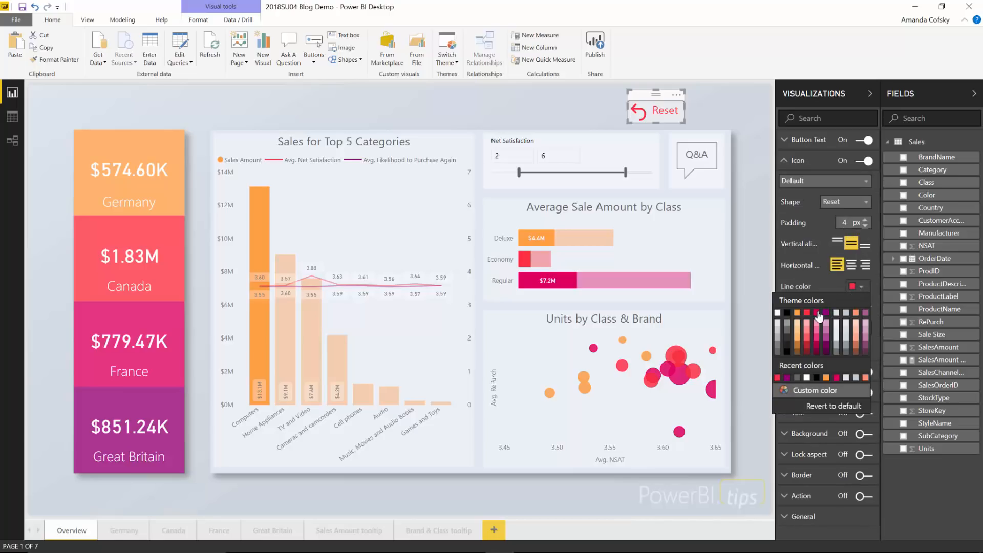
click(824, 316)
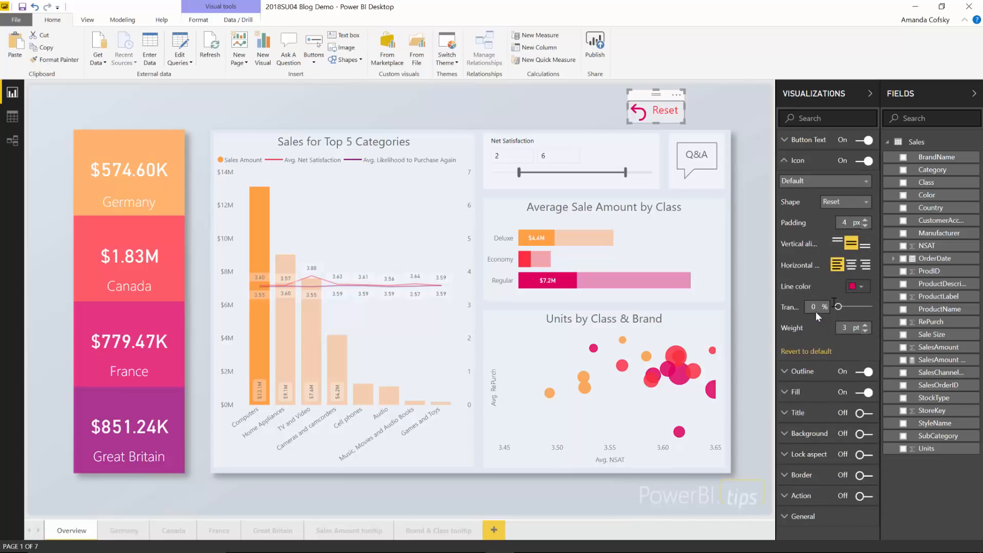
click(859, 286)
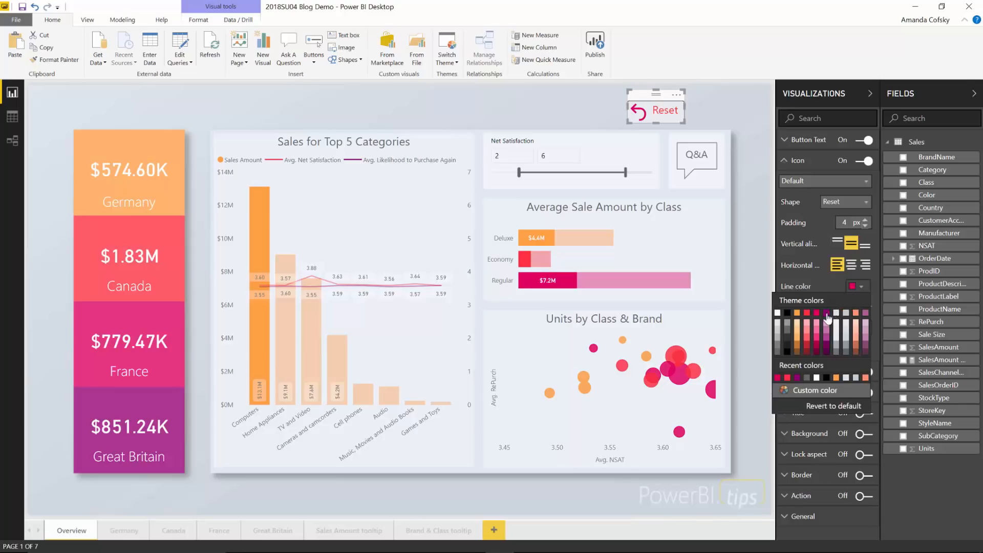
click(826, 313)
click(860, 287)
click(807, 314)
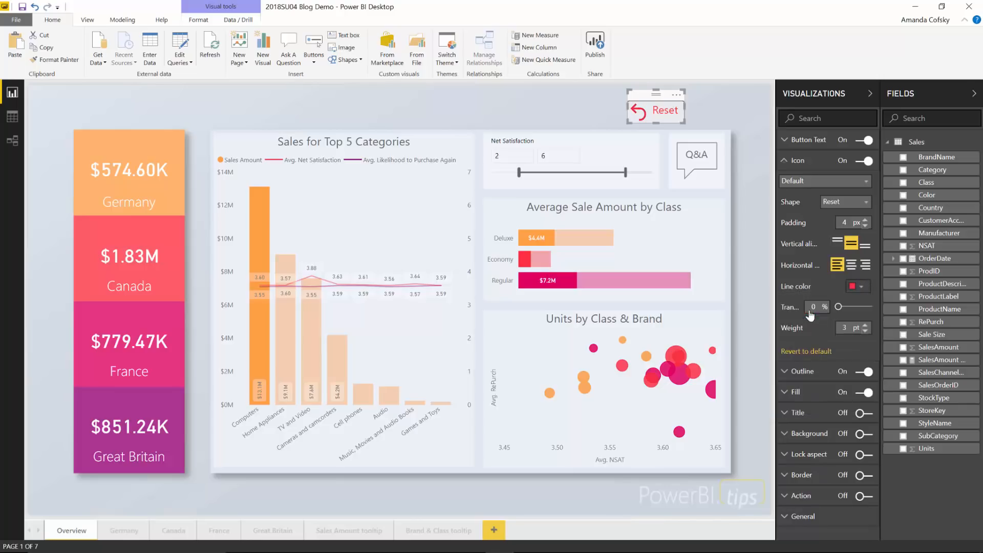
- Set the Reset icon's line color to the theme's magenta for the Hover state
click(818, 181)
click(804, 203)
click(860, 287)
click(819, 320)
- Set the Reset icon's line weight to 6 pt for the Selected state and deselect the button
click(793, 182)
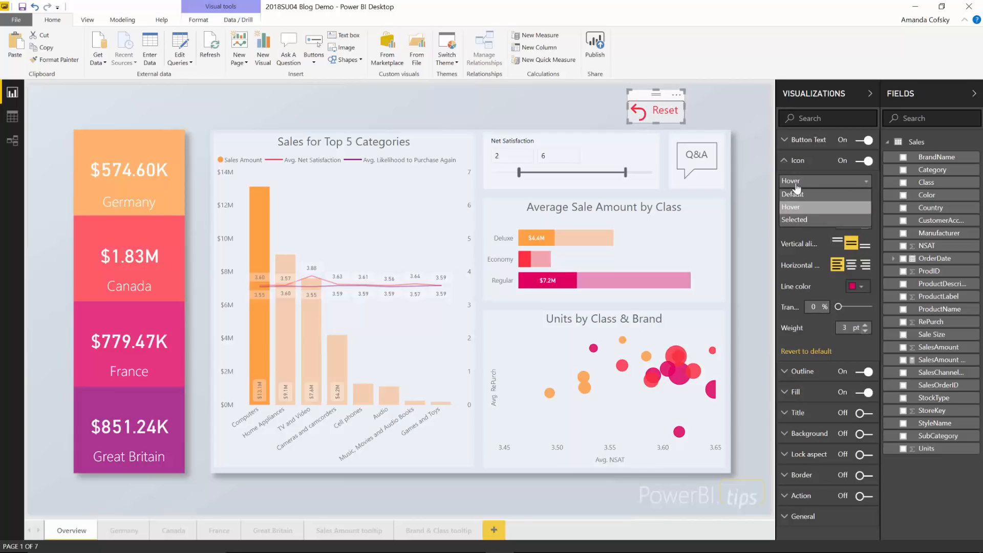
click(801, 221)
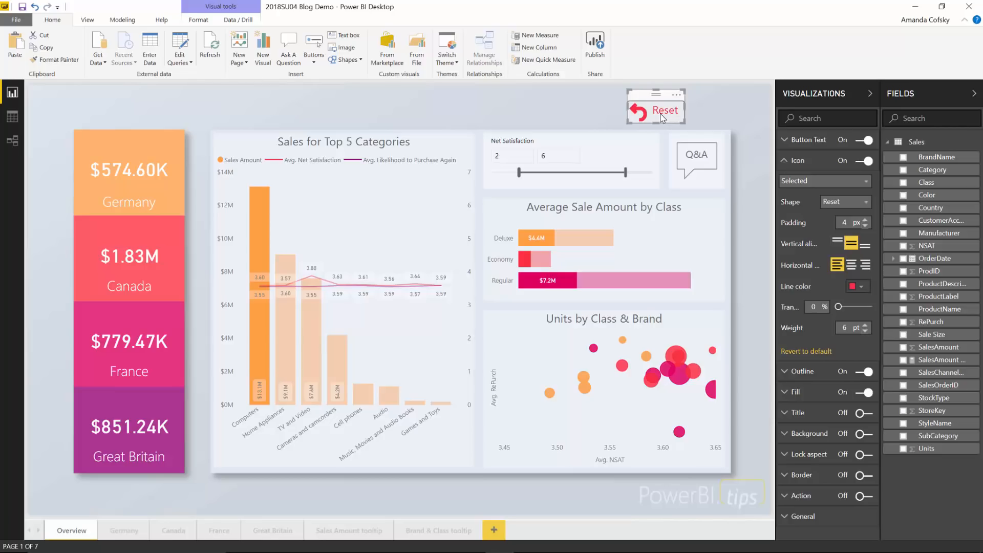
click(699, 115)
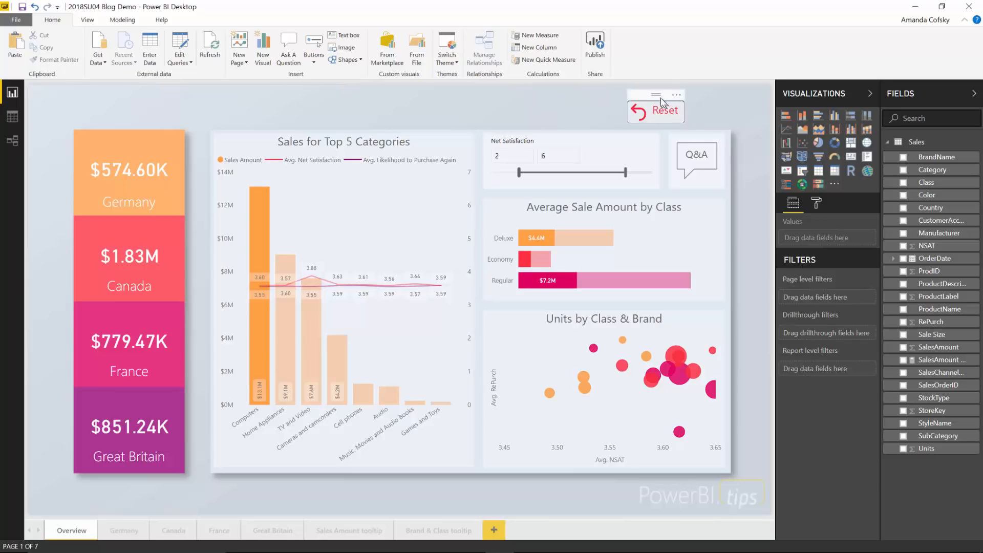
- Turn on the Reset button's action with type Bookmark and choose the Overview bookmark
click(660, 100)
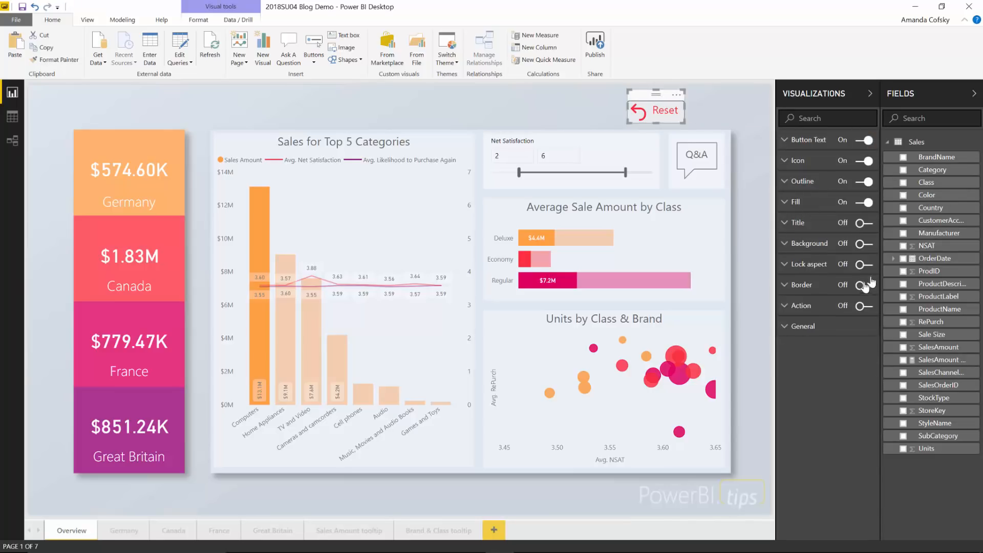
click(865, 307)
click(830, 310)
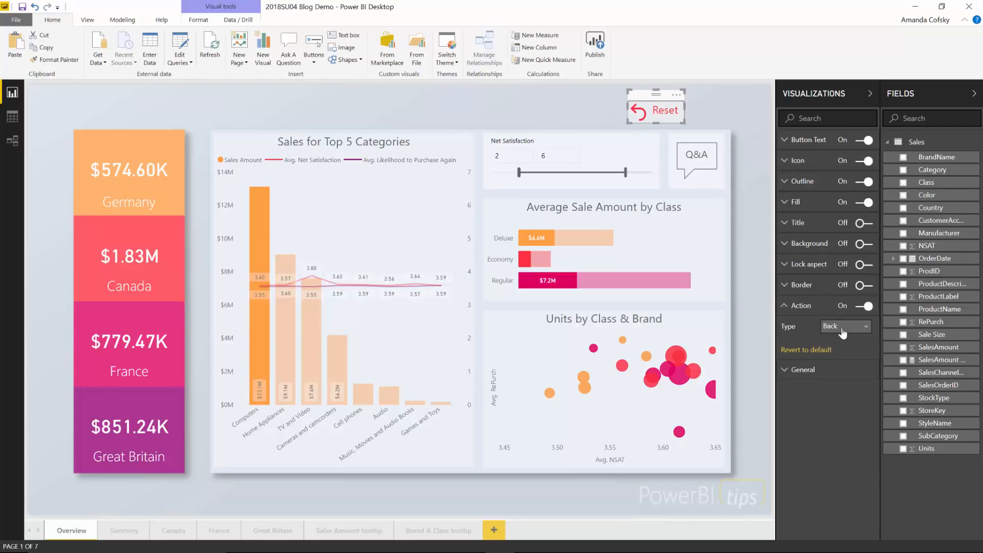
click(842, 327)
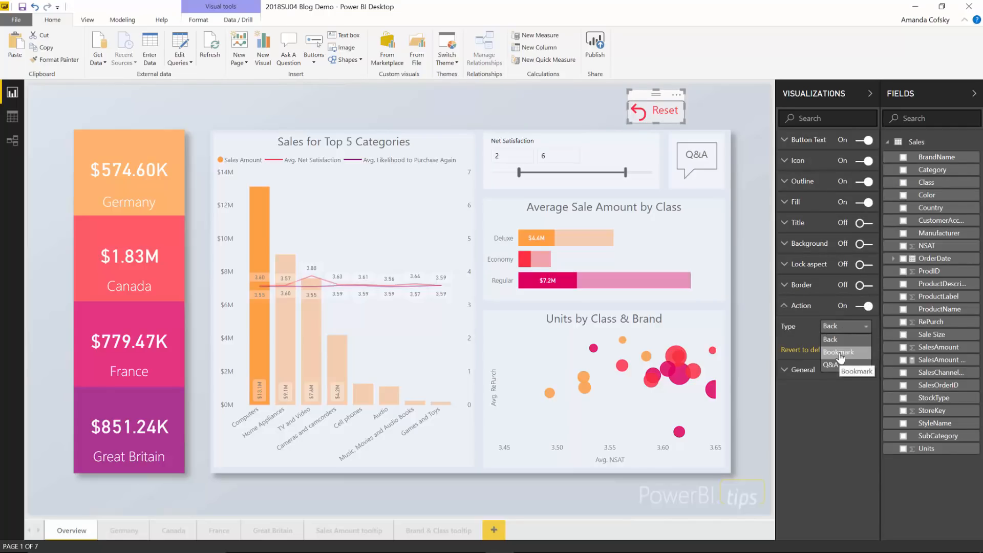
click(841, 352)
click(840, 353)
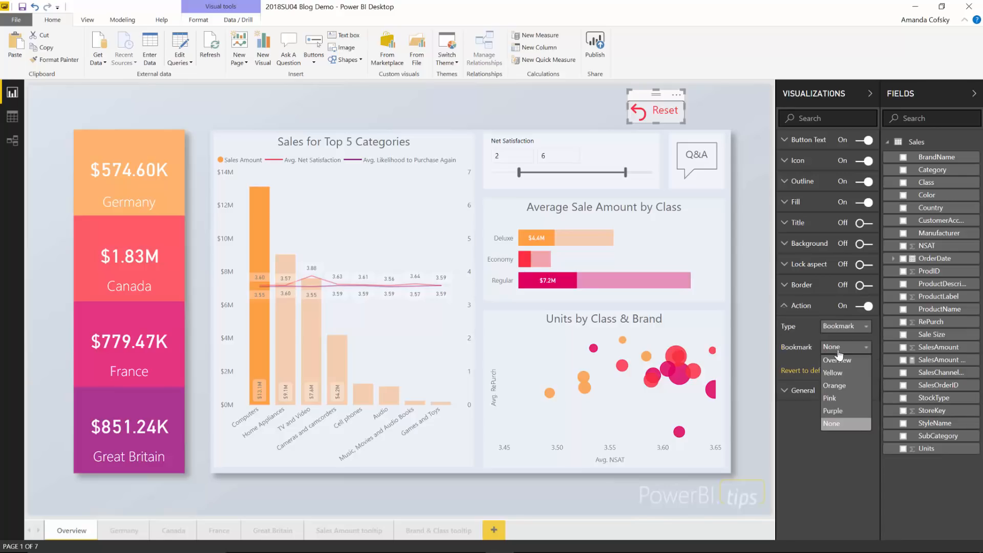
click(837, 365)
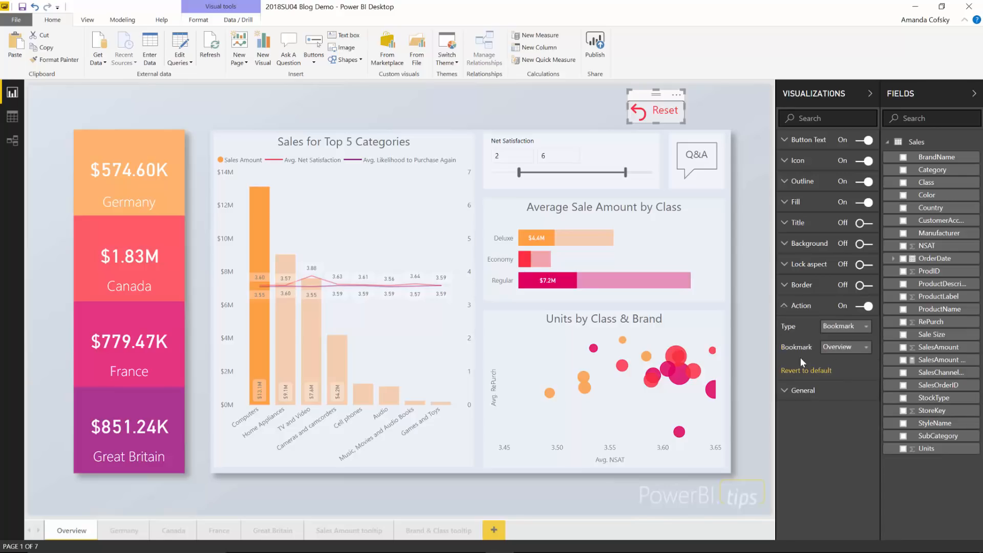
- Run the Reset button's action to restore the Overview bookmark, and select the Q&A button
click(715, 114)
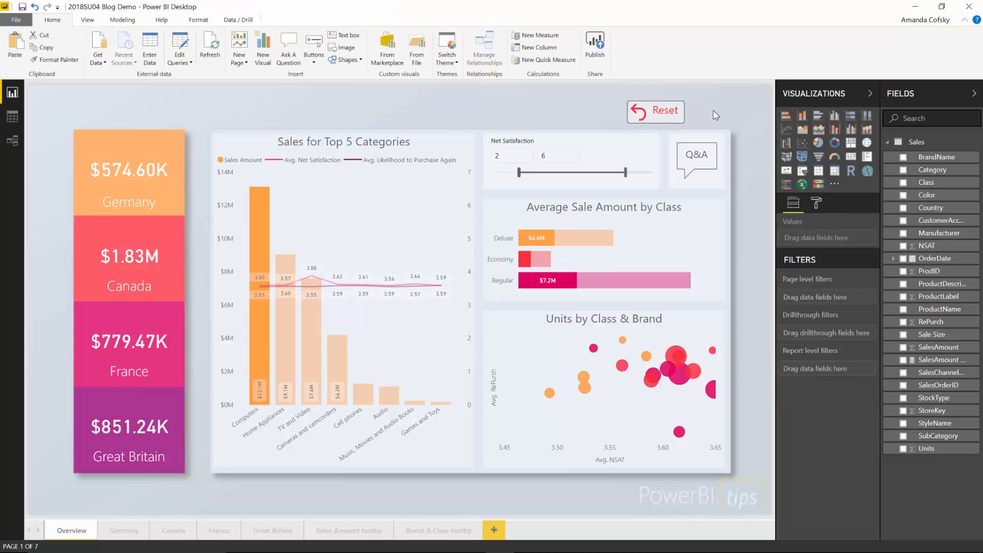
click(653, 118)
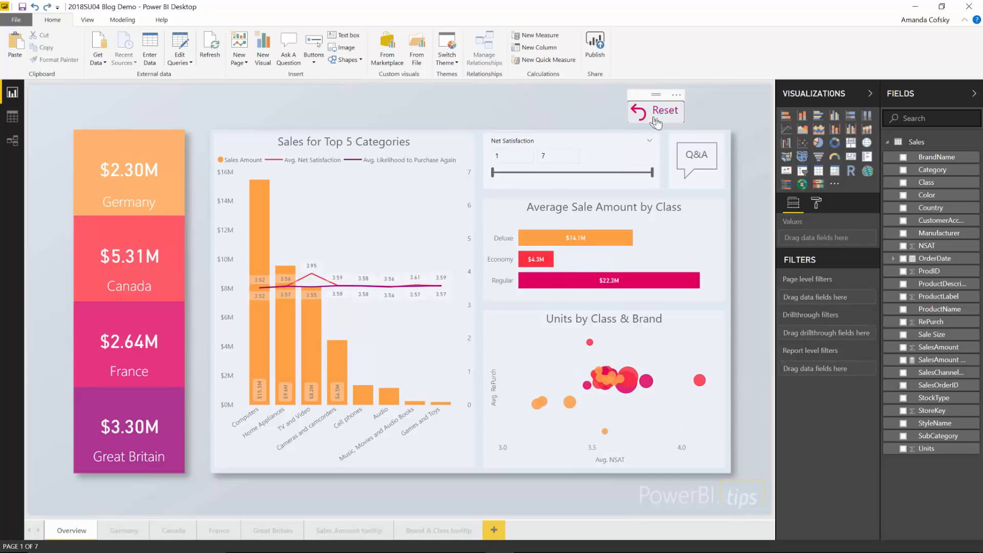
click(692, 137)
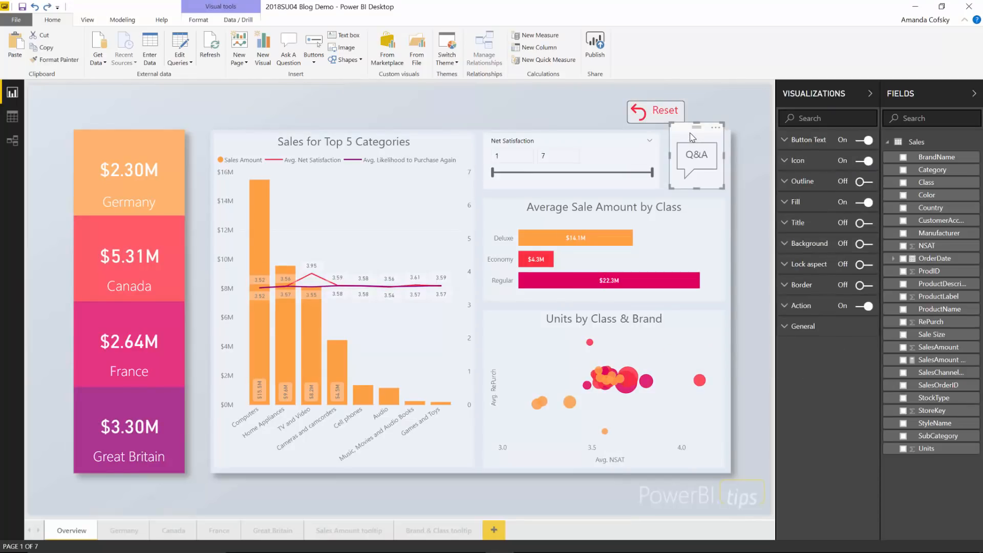
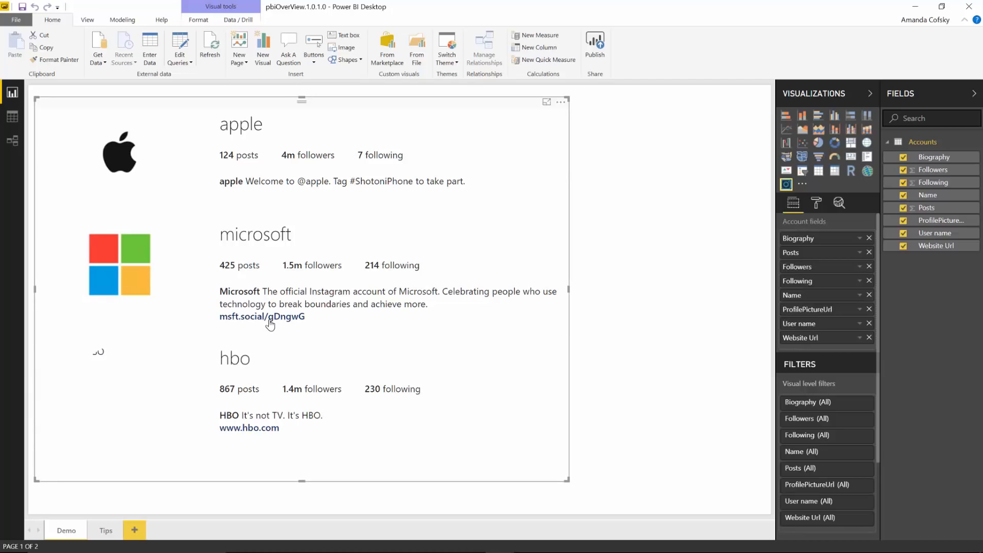
- Open the website link in Microsoft's entry of the account overview visual
click(270, 324)
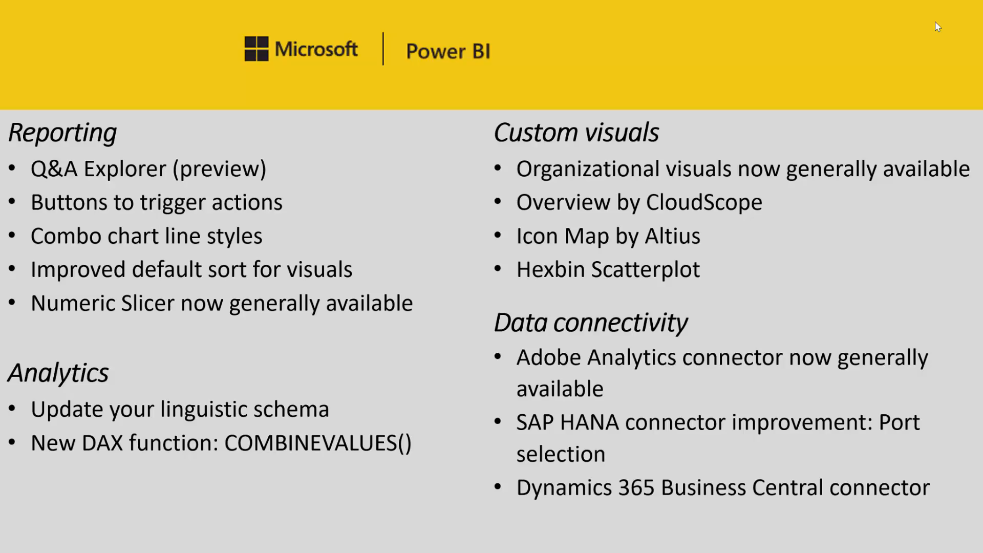
- Switch to the IconMap report and examine the flag map's icons and its icon, latitude, longitude and size fields
key(alt+Tab)
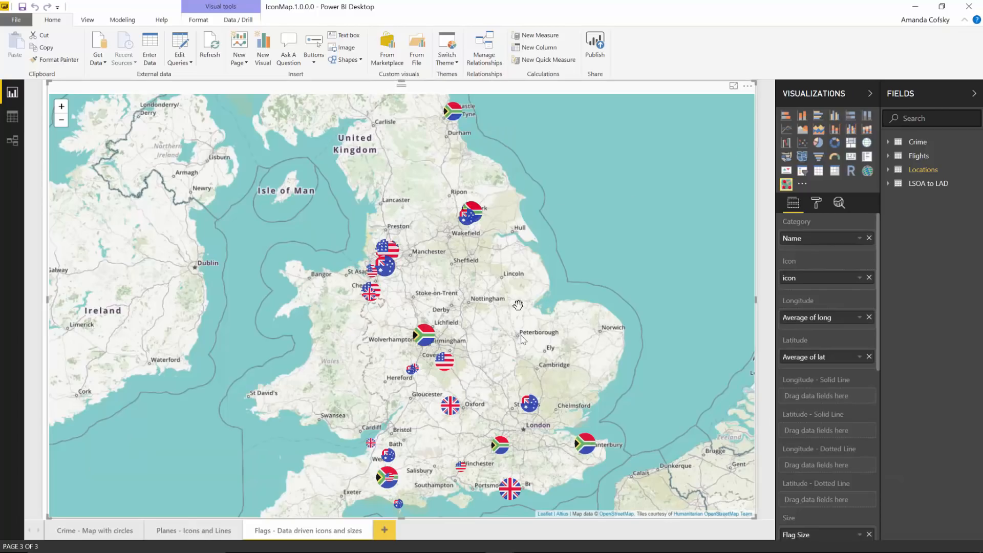
mouse_move(386, 271)
mouse_move(478, 216)
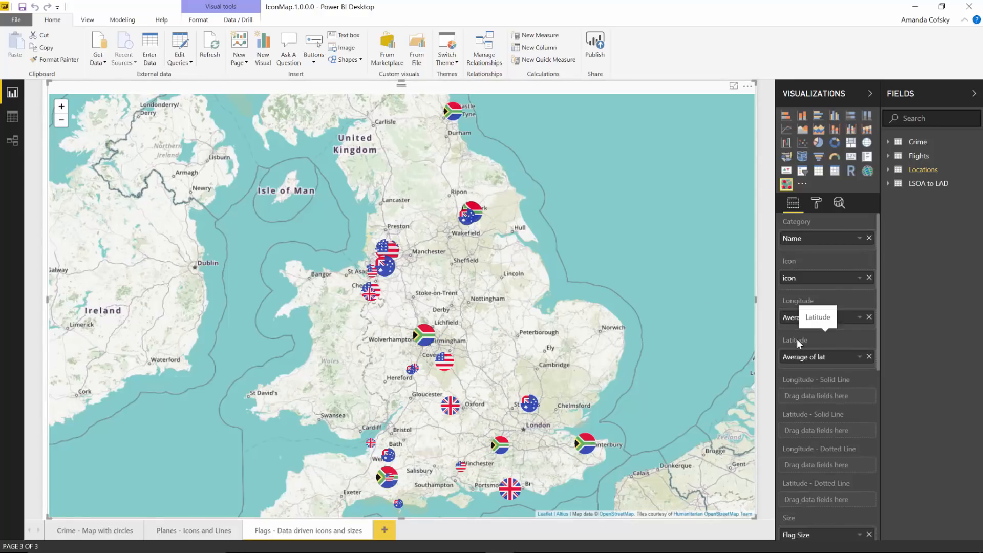
scroll(797, 339, down, 5)
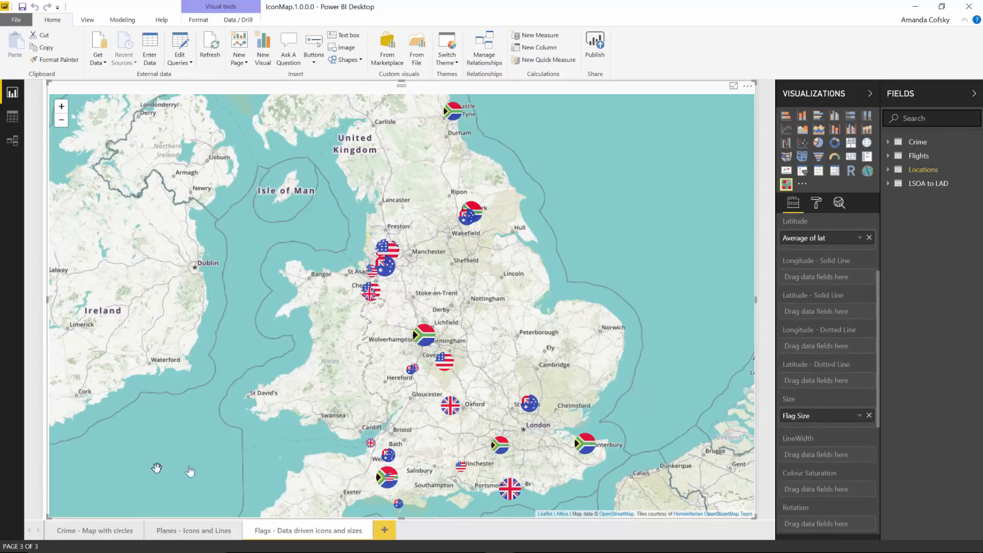
- Show the Crime - Map with circles page and zoom in on the London crime map
click(108, 531)
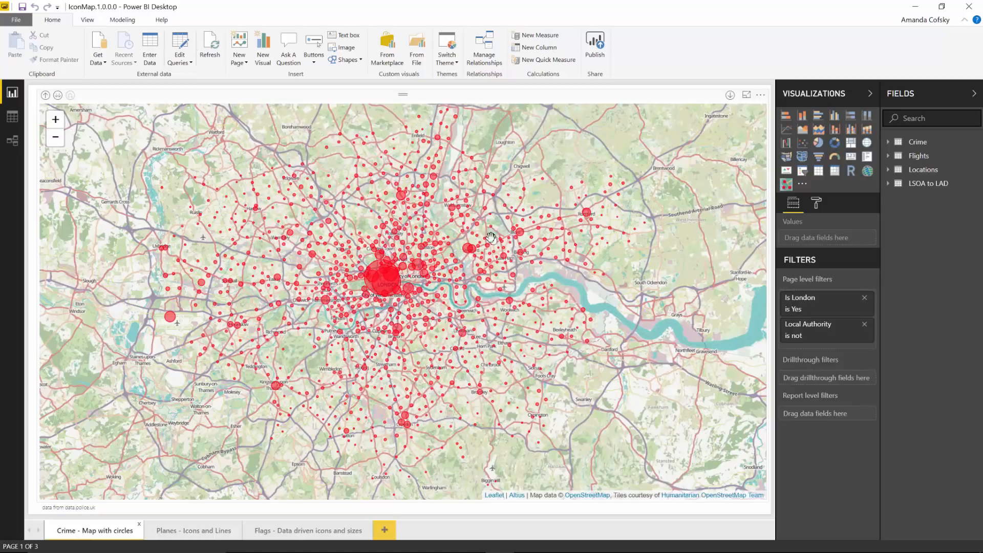
click(454, 281)
scroll(454, 280, up, 2)
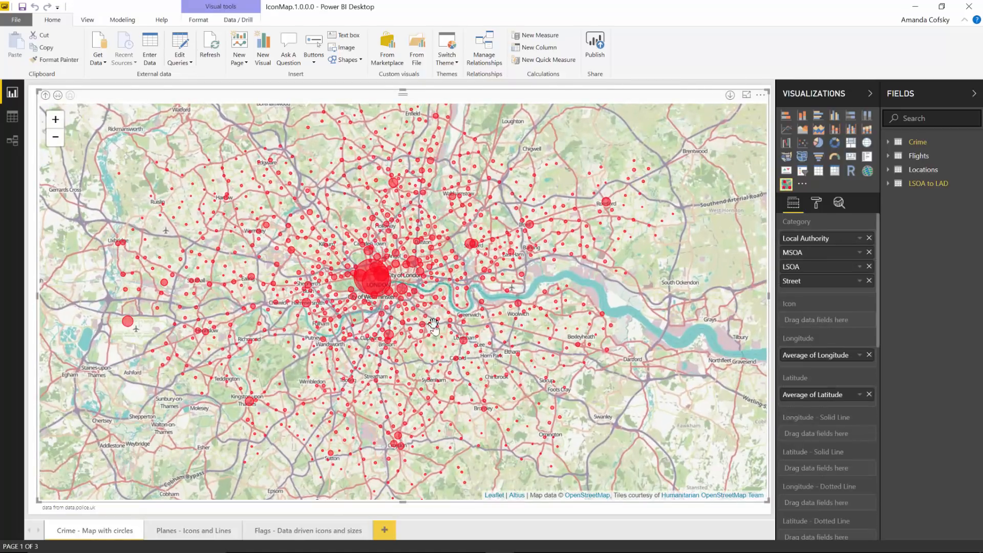
- Show the Planes - Icons and Lines page and examine the flight map's tooltips and its solid and dotted line fields
click(205, 530)
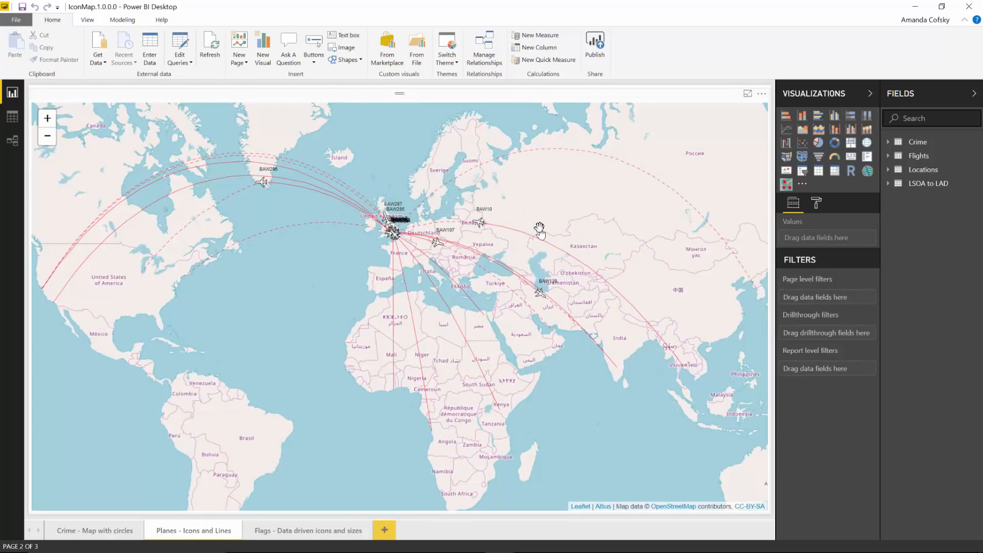
click(591, 262)
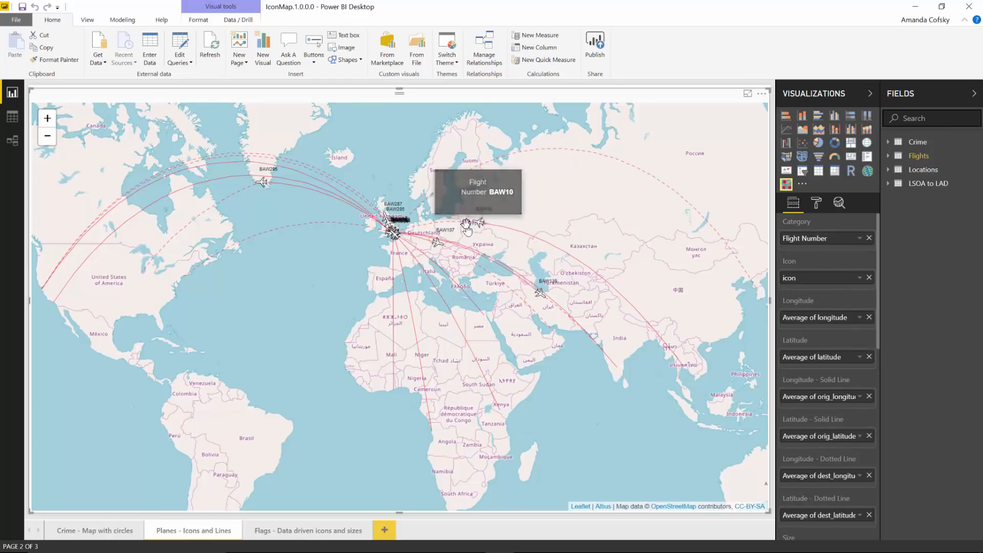
mouse_move(387, 240)
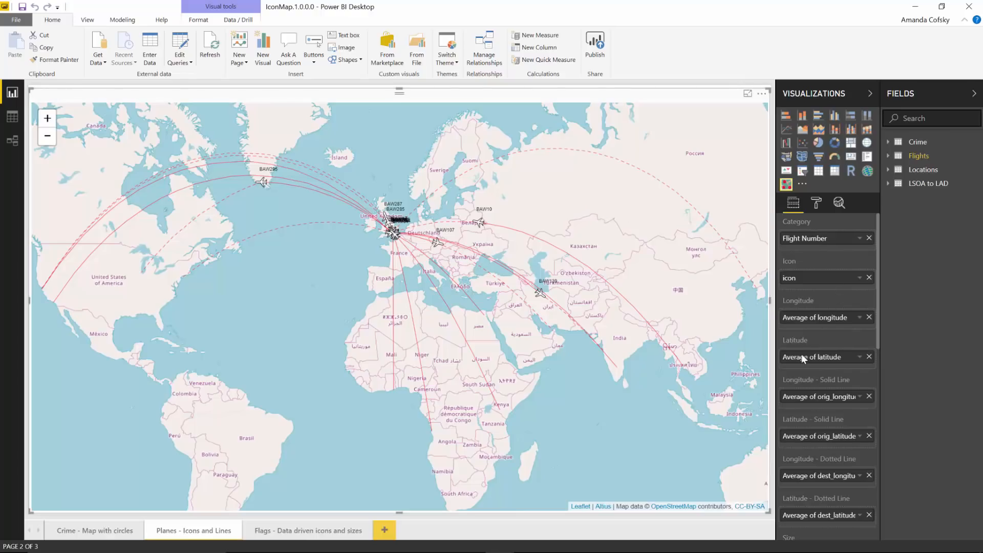
scroll(801, 354, down, 1)
scroll(801, 355, down, 1)
scroll(801, 354, up, 2)
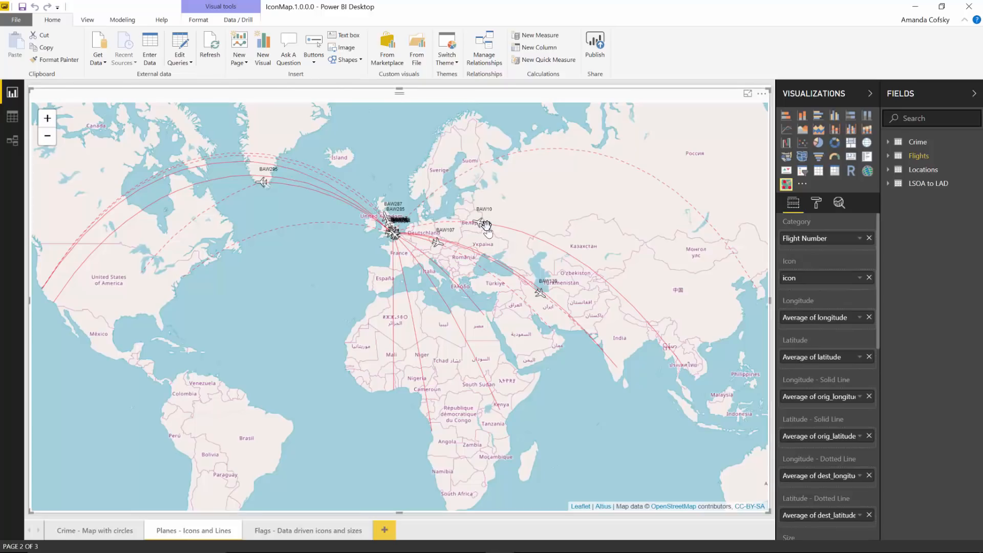
- Examine the flight map's remaining field assignments, including dotted line coordinates, size, line width, colour saturation and rotation
scroll(843, 387, down, 1)
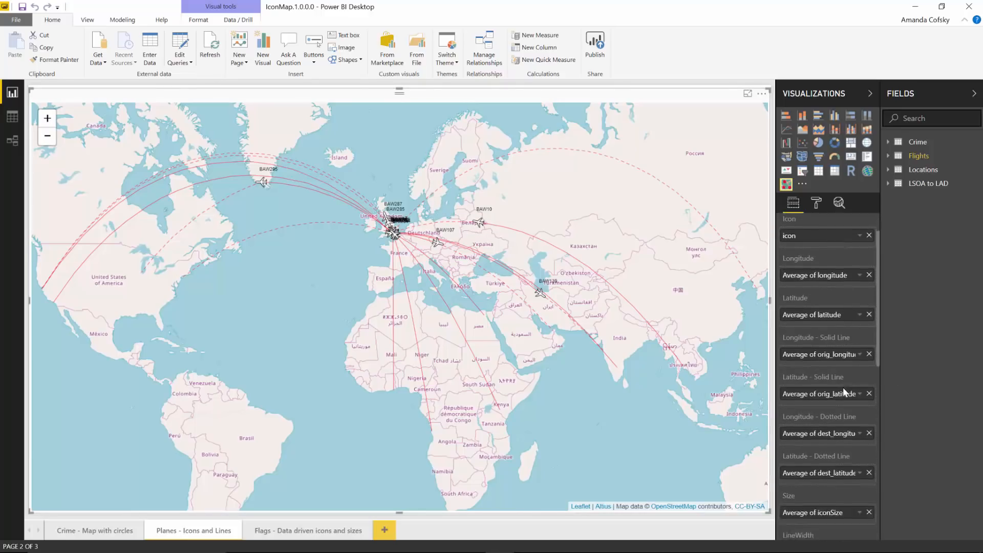
scroll(843, 387, down, 3)
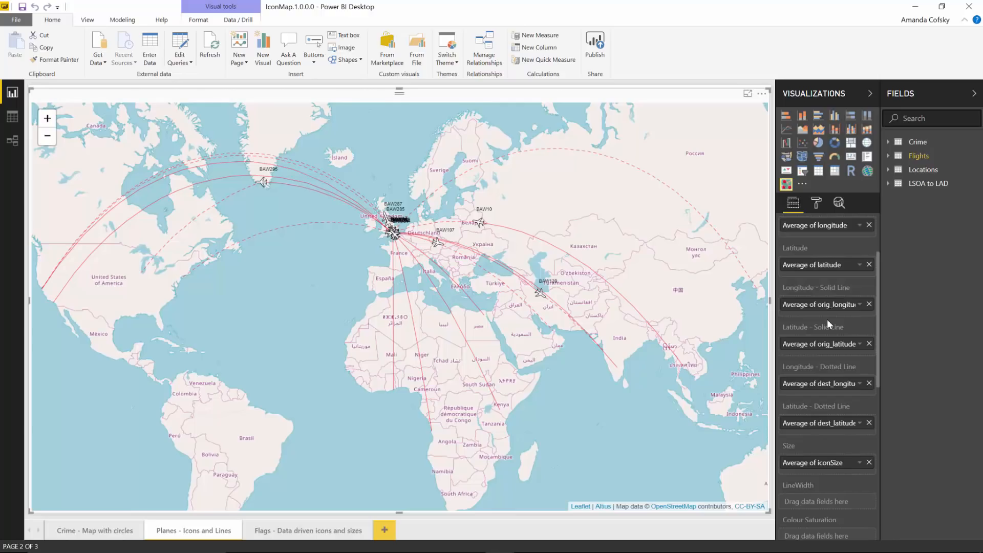
scroll(819, 466, down, 1)
scroll(819, 466, down, 1)
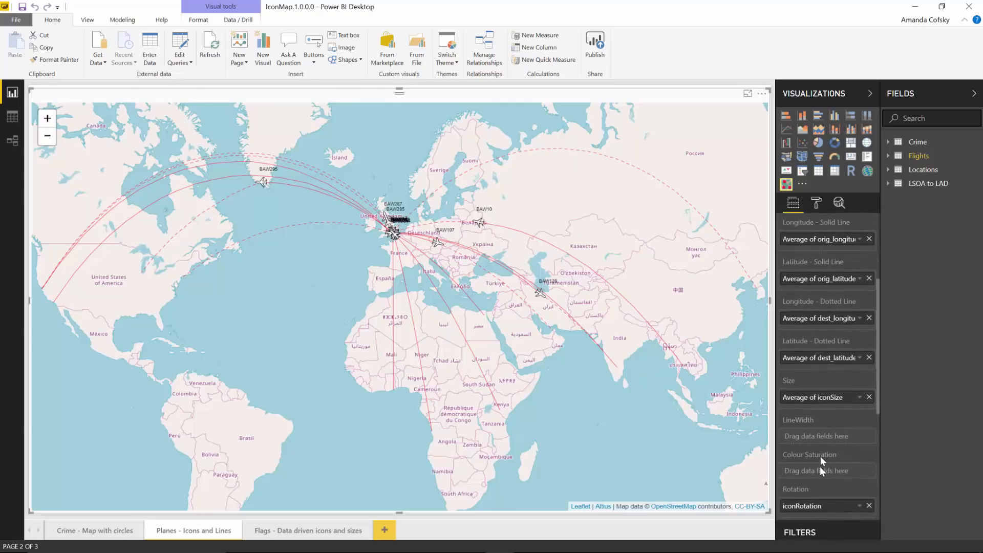
scroll(809, 407, down, 1)
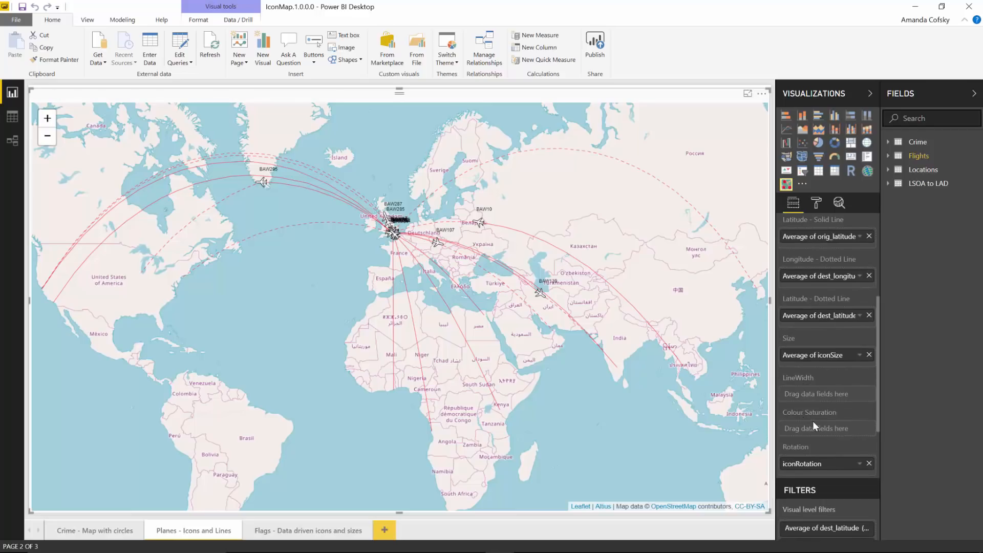
scroll(812, 421, up, 1)
scroll(812, 421, down, 2)
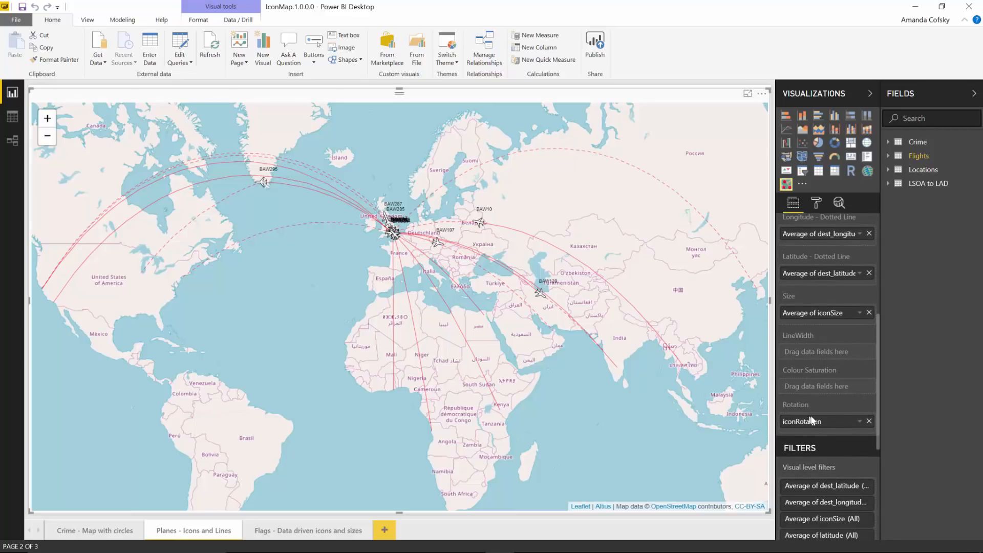
scroll(812, 416, up, 4)
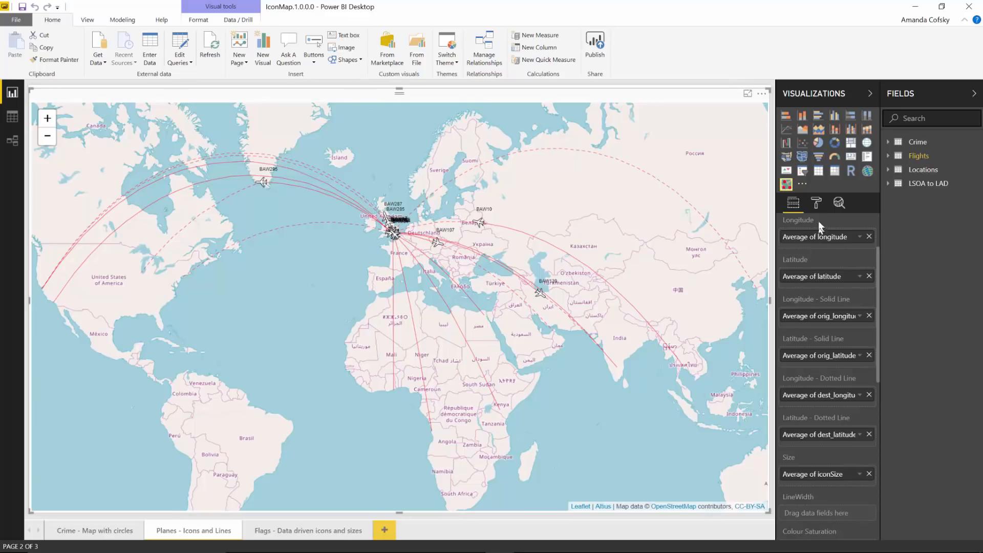
- Examine the flight map's line formatting options for geodesic lines, colour and width
click(817, 205)
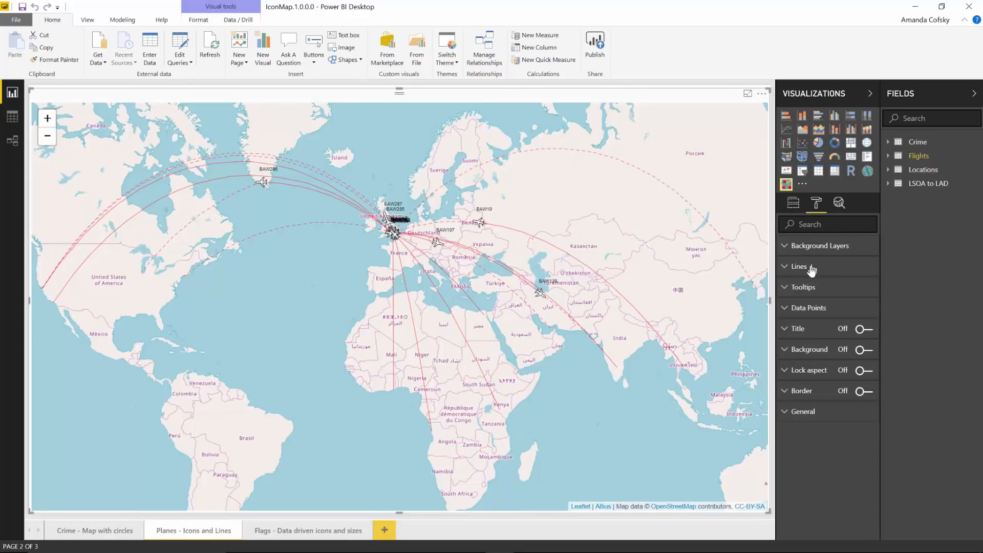
click(811, 266)
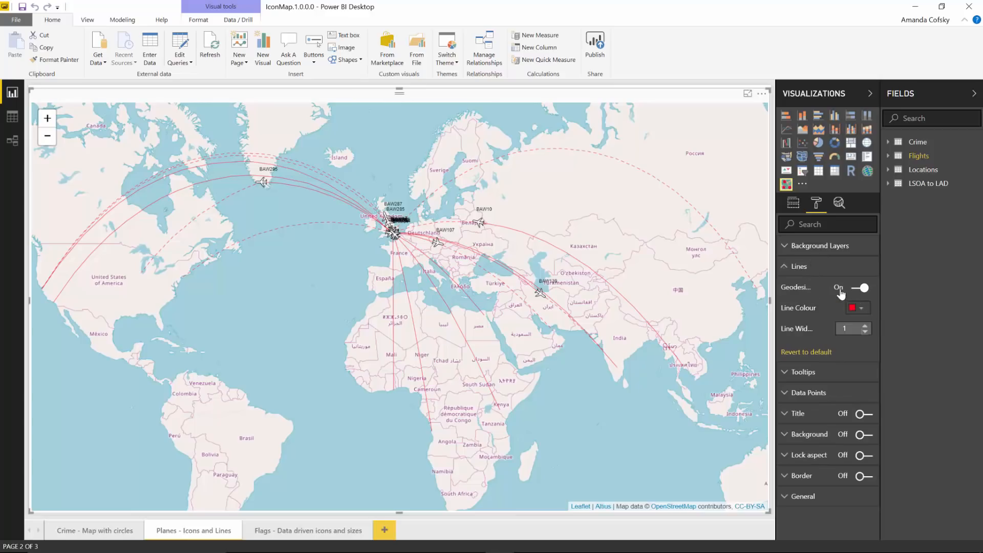
click(822, 267)
- Examine the flight map's background layer options and the available map backgrounds, keeping Open Street Map - Standard
click(825, 246)
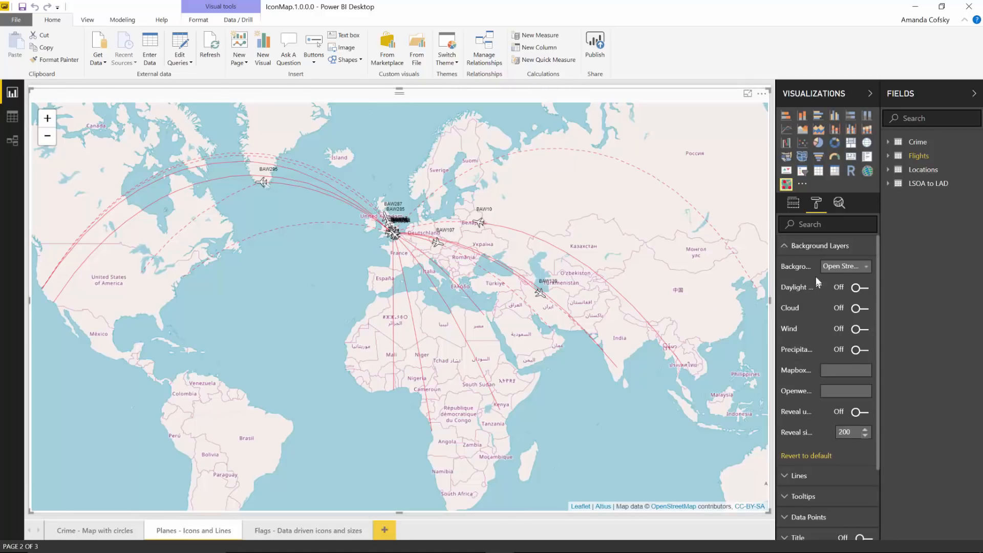
click(837, 274)
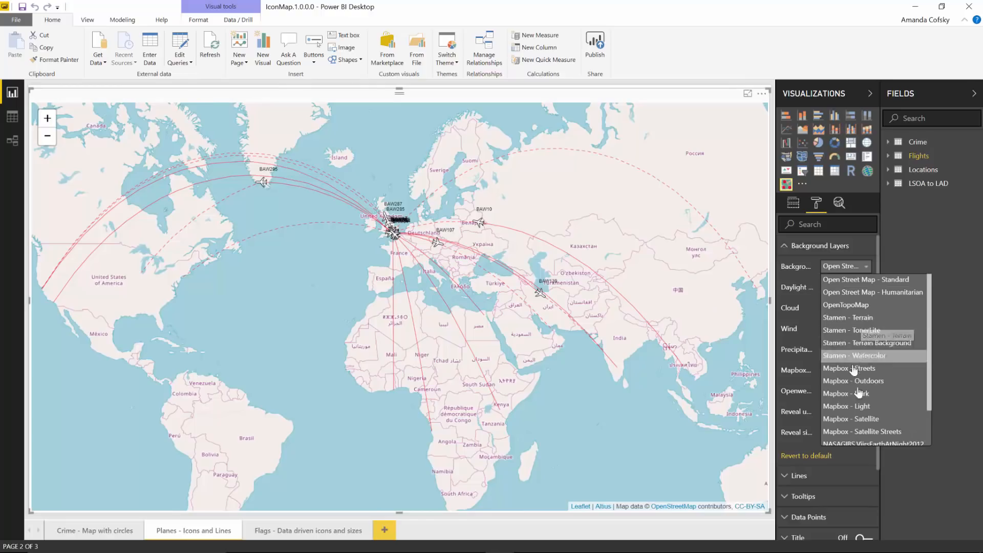
scroll(862, 401, down, 3)
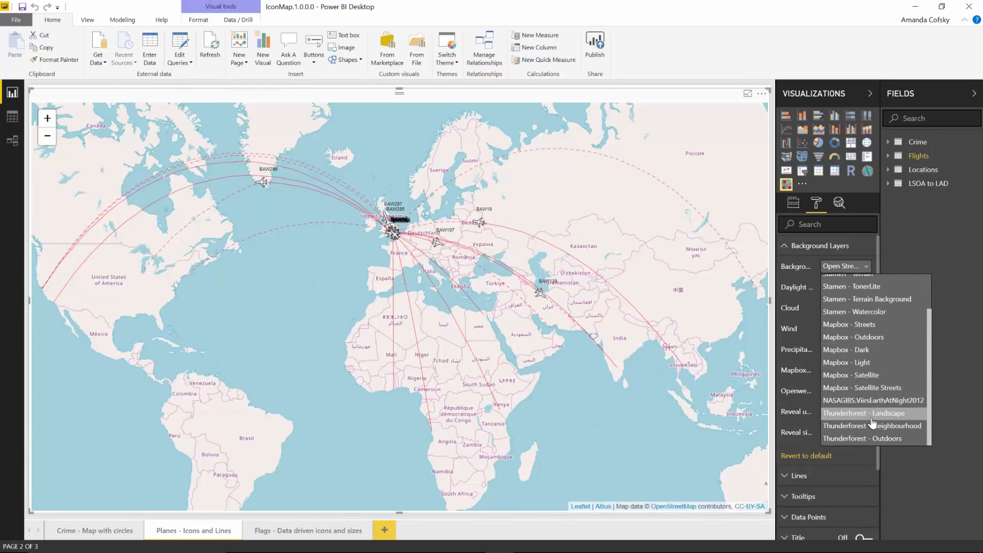
scroll(867, 401, up, 3)
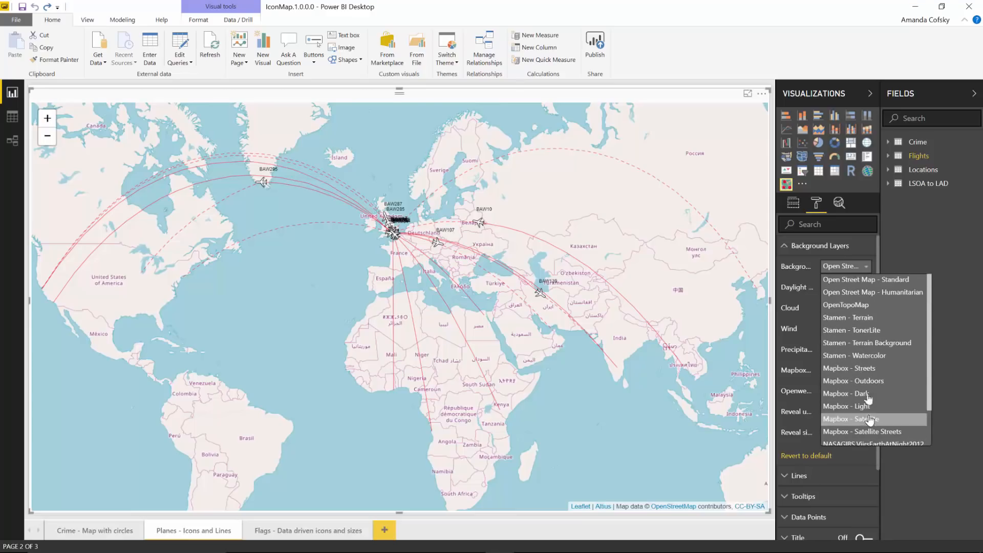
click(845, 279)
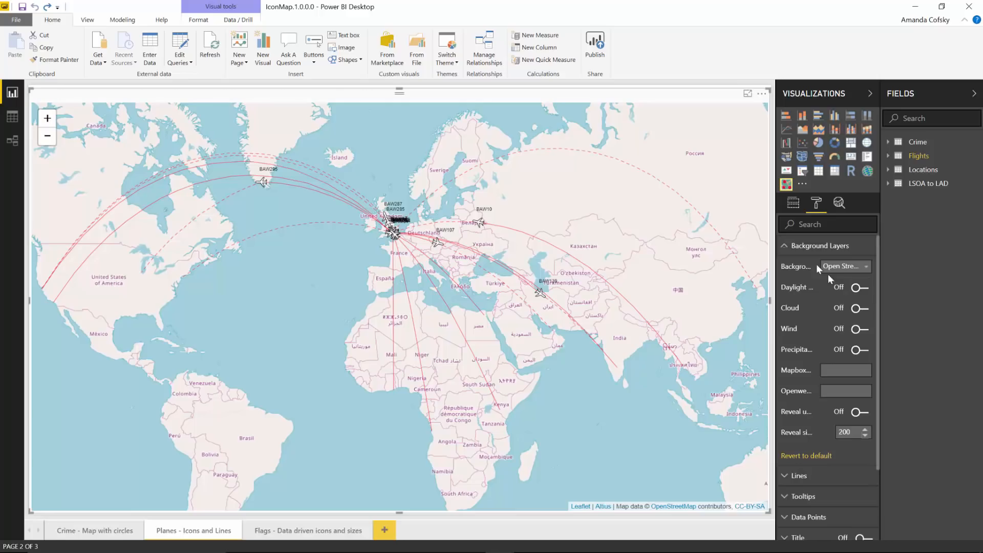
- Switch to the hexbinScatterplot report and examine the yellow point scatterplot and the bin tooltips of the purple hexbin chart with points
key(alt+Tab)
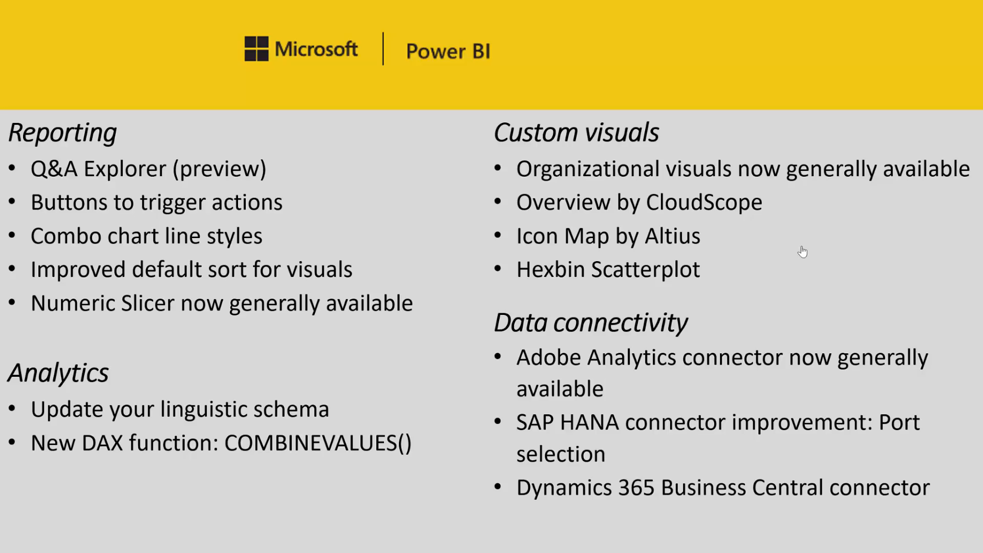
key(alt+Tab)
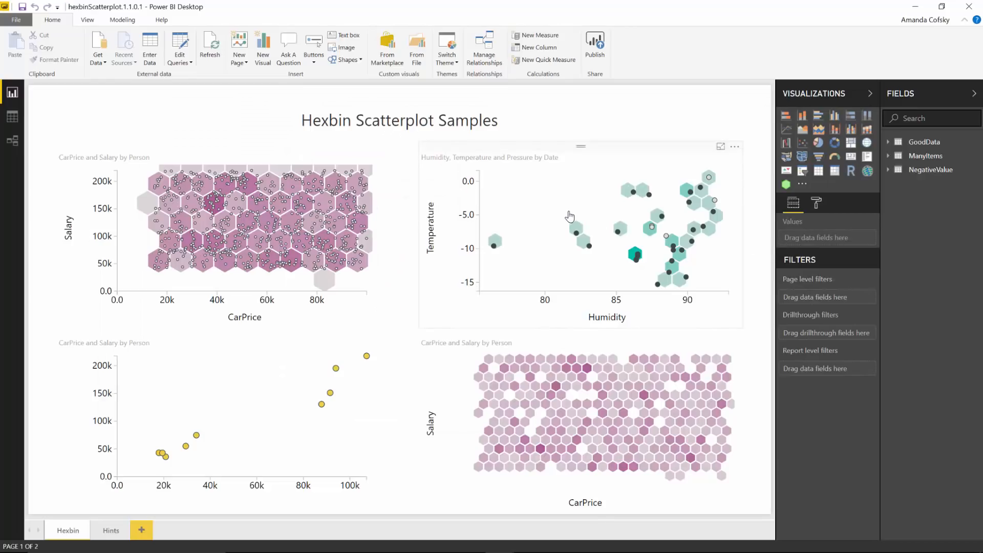
click(255, 398)
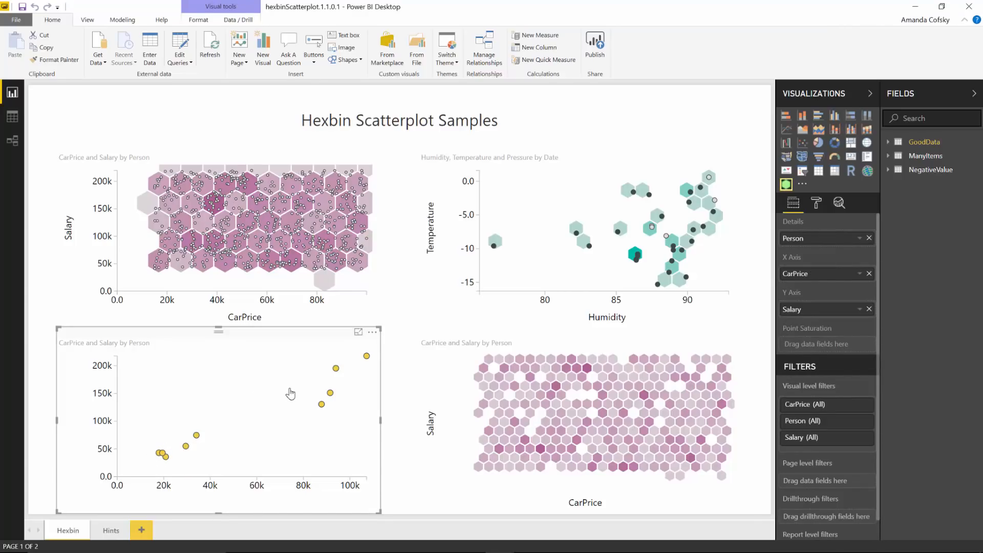
click(355, 298)
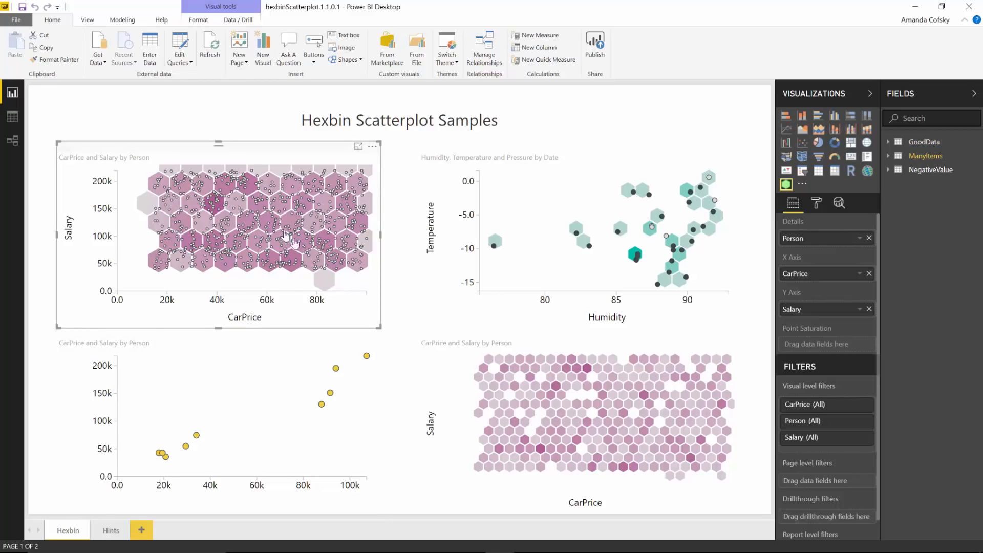
mouse_move(220, 210)
mouse_move(147, 210)
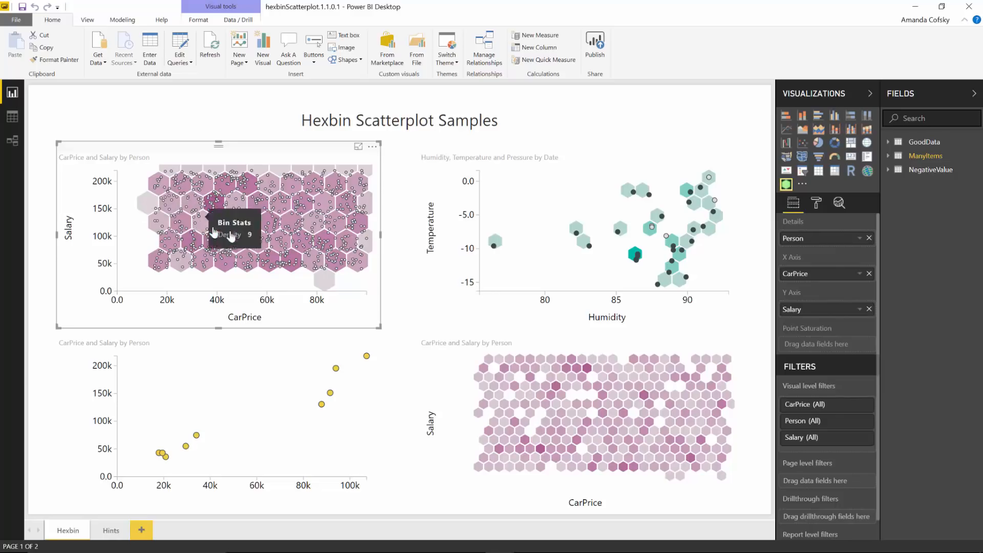
mouse_move(260, 212)
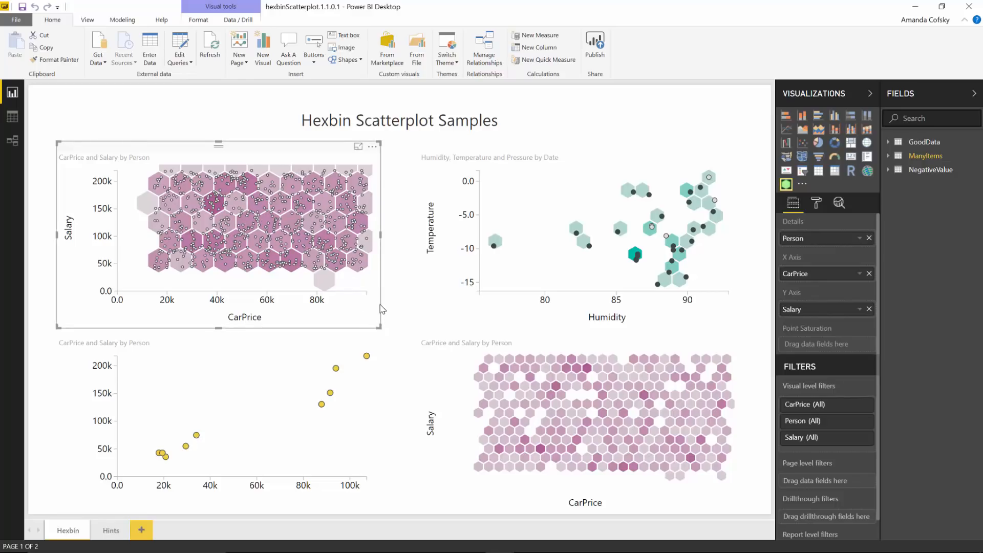
- Examine the bin density tooltips of the CarPrice and Salary hexbin chart that has no points
click(460, 396)
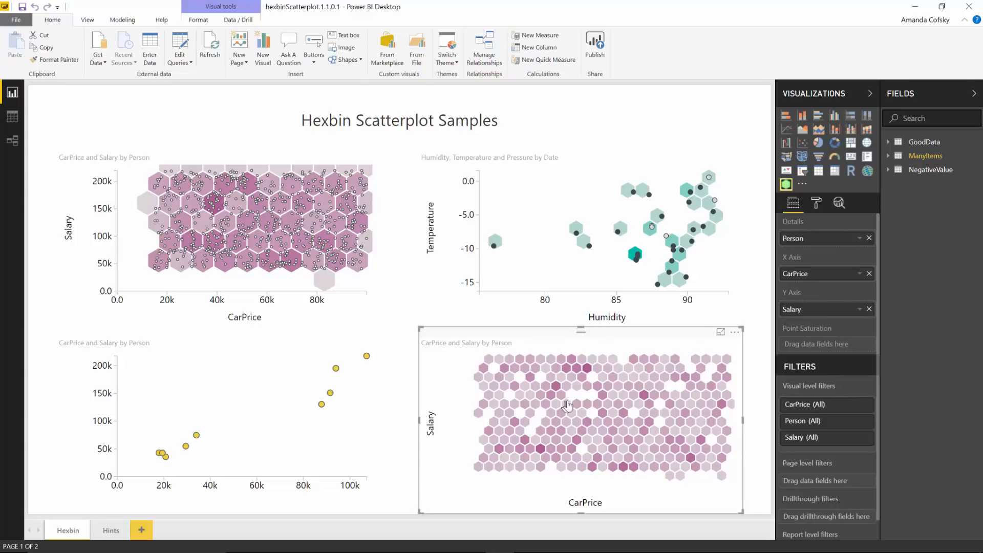
mouse_move(599, 409)
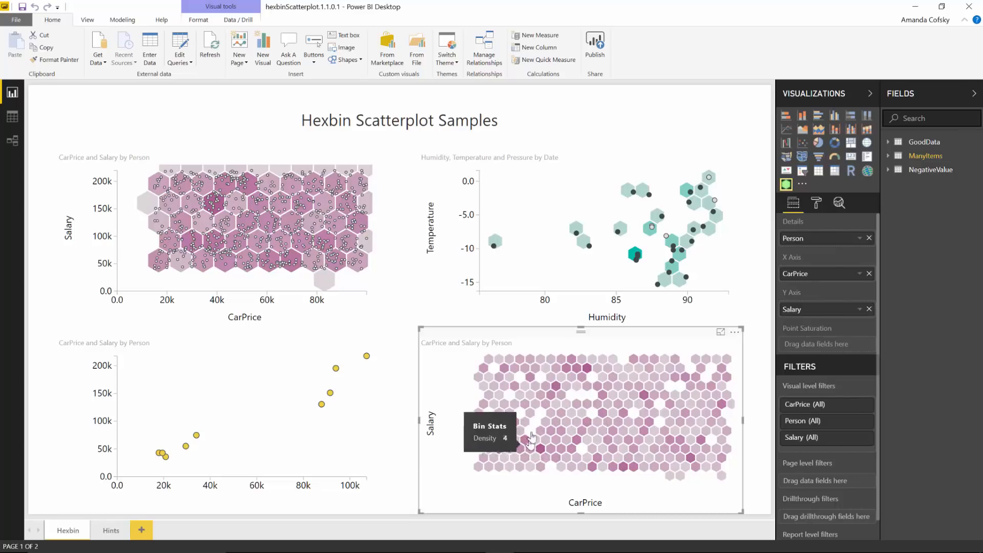
mouse_move(567, 426)
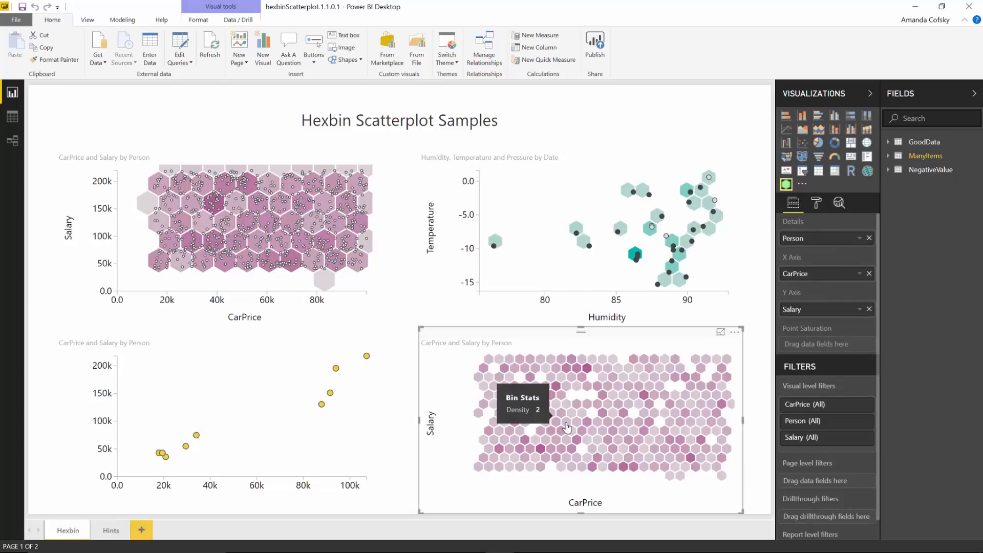
- Set the bin outline colour of the Humidity and Temperature hexbin chart to black, and return to its field assignments
click(582, 274)
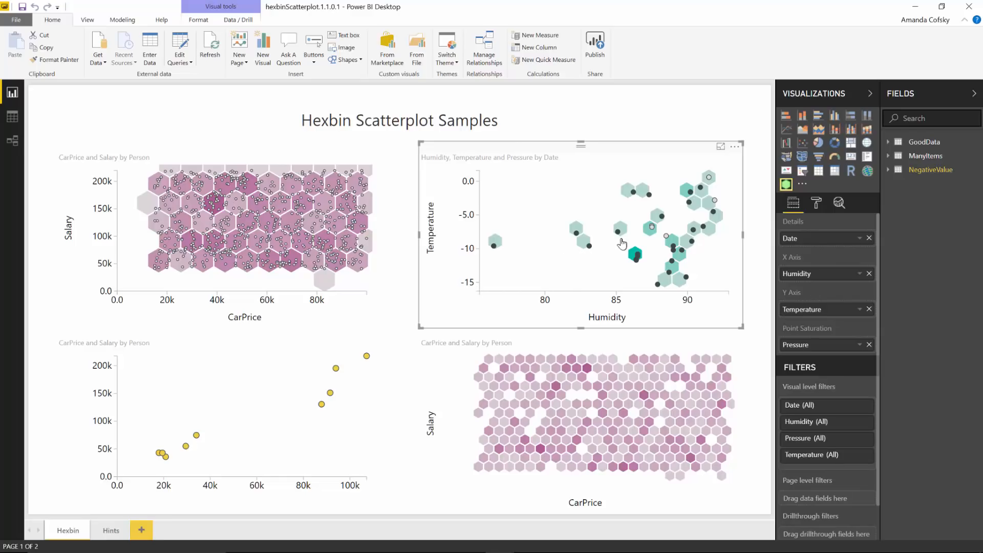
mouse_move(648, 234)
click(816, 203)
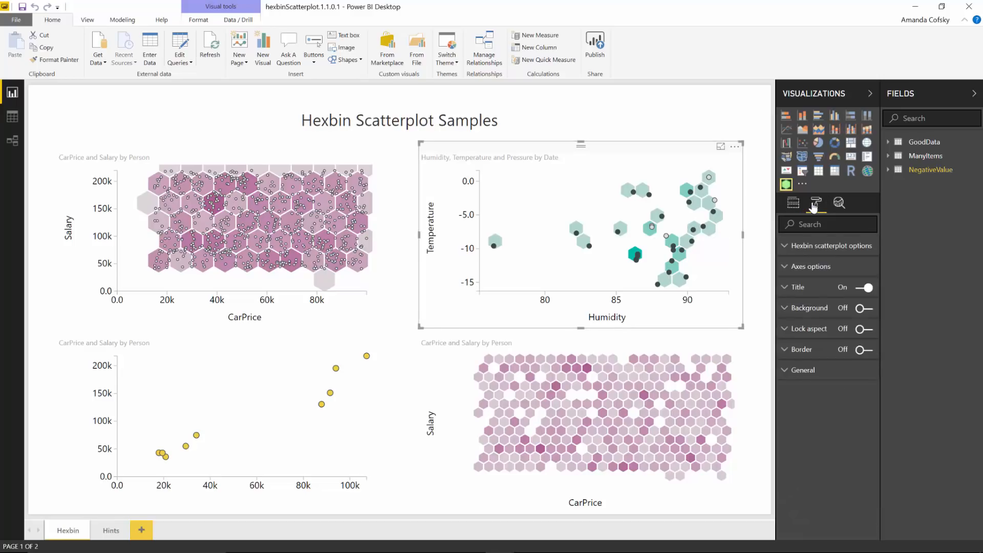
click(818, 251)
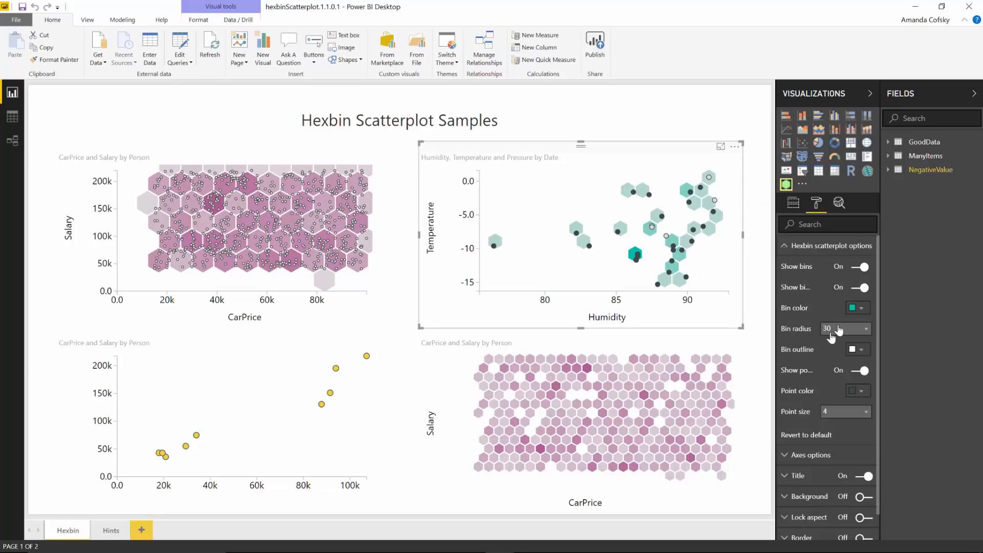
click(863, 353)
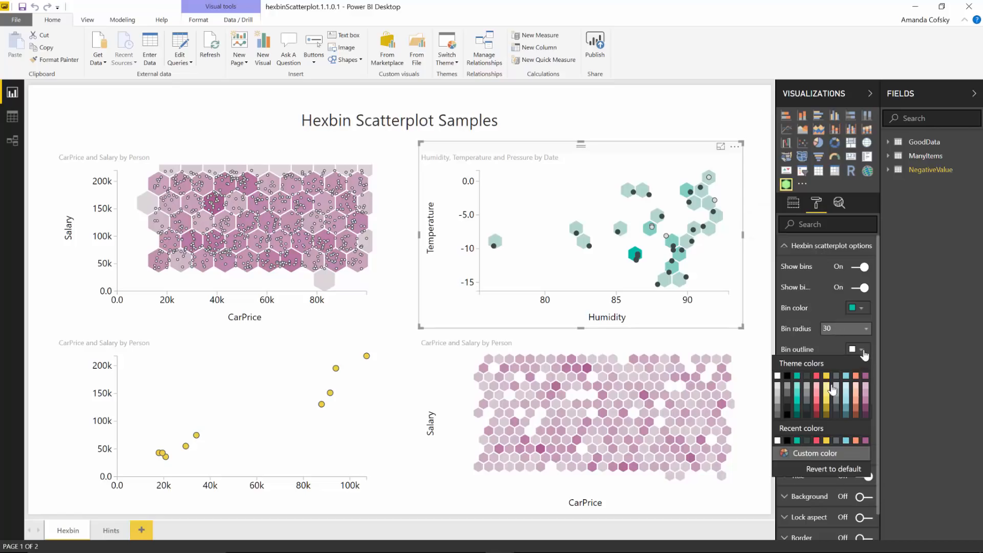
click(790, 380)
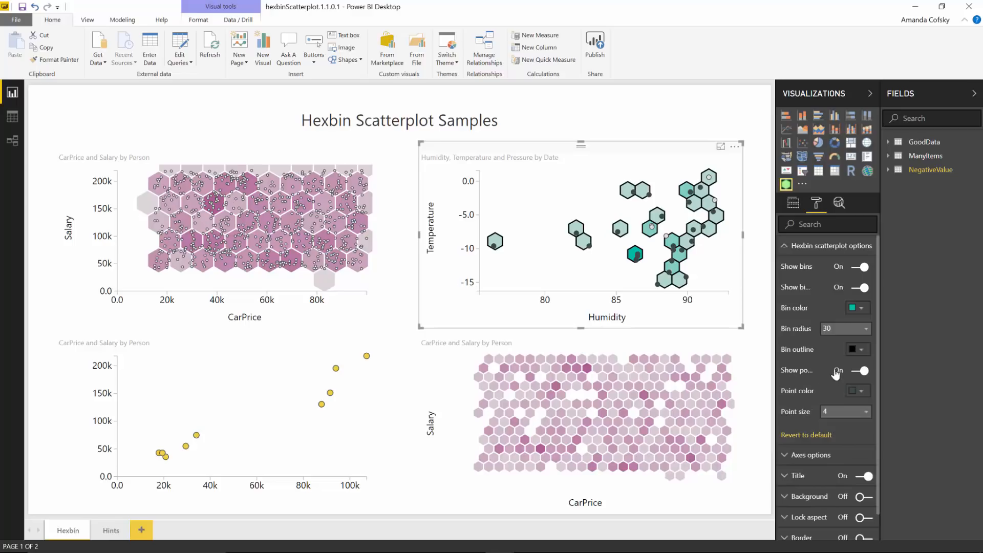
click(809, 247)
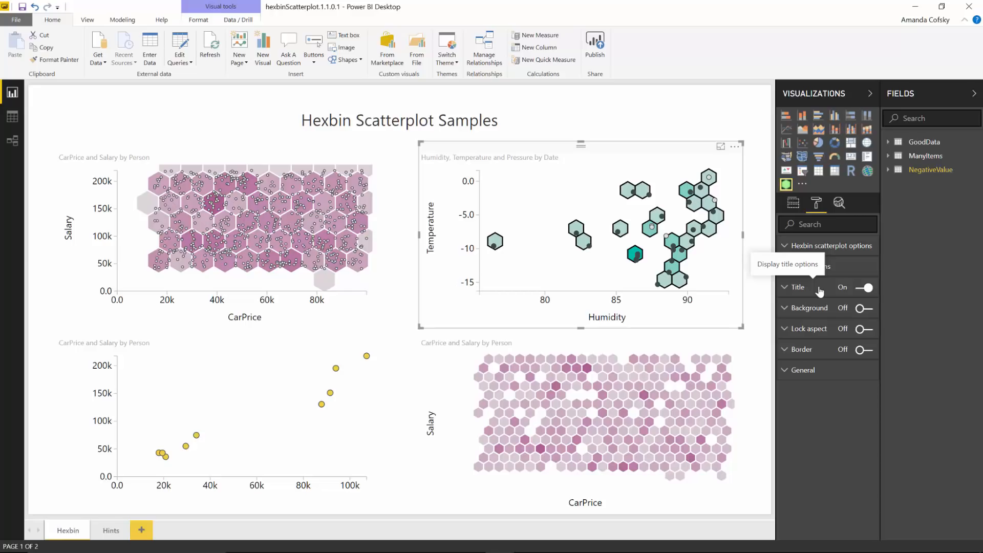
click(794, 208)
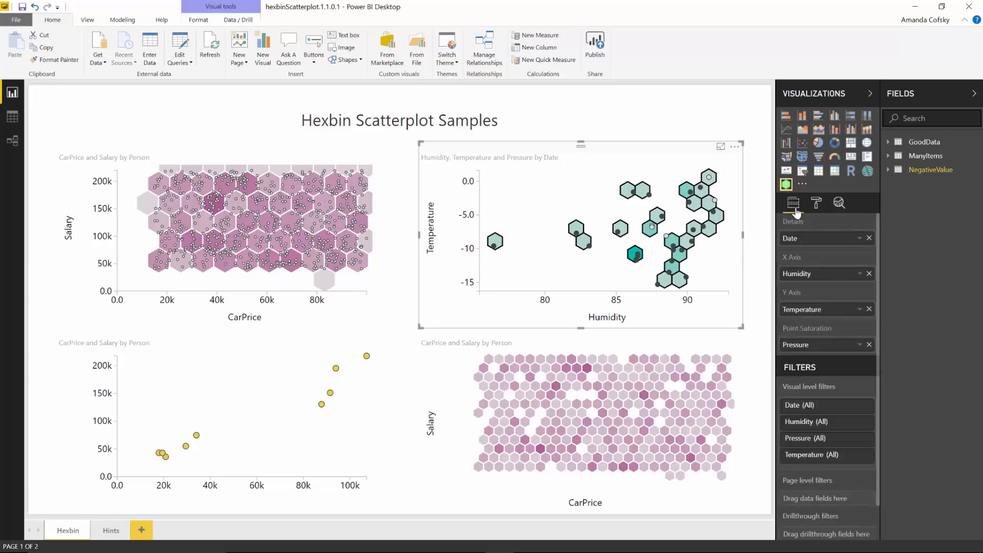